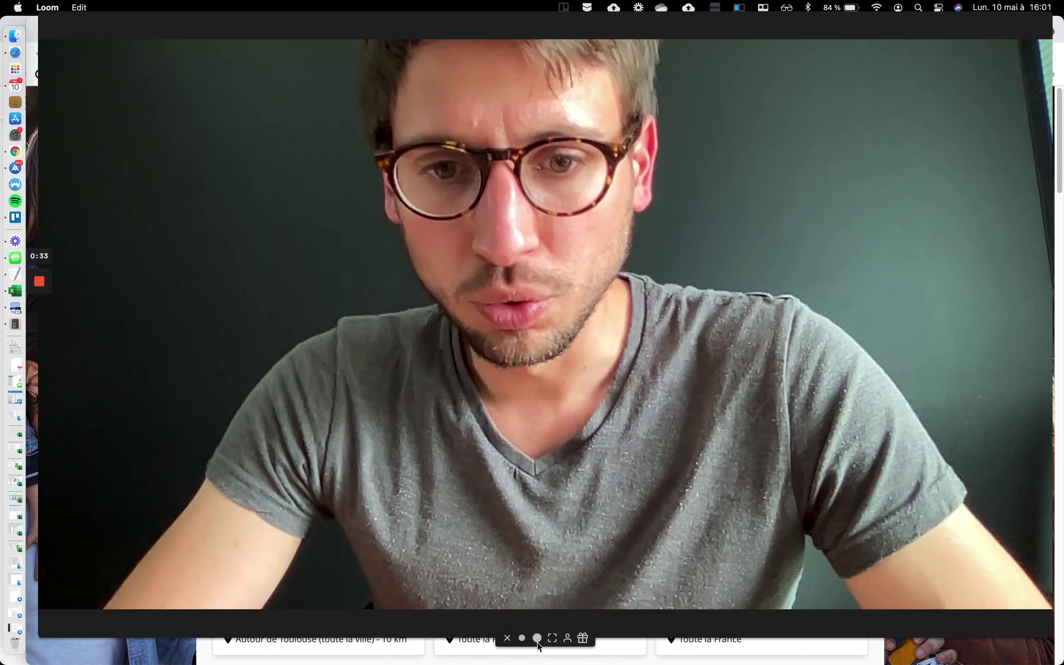
Start a new listing titled "coloc blabla" in the Colocations category as an Offre and continue to the property details
left_click(537, 638)
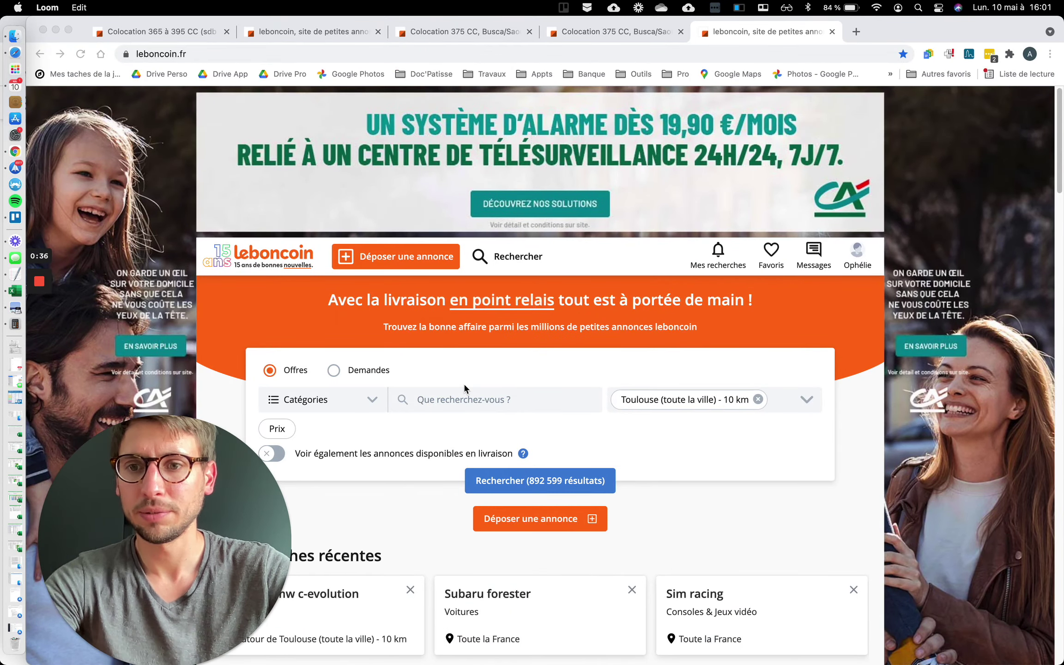
scroll(624, 391, "down", 3)
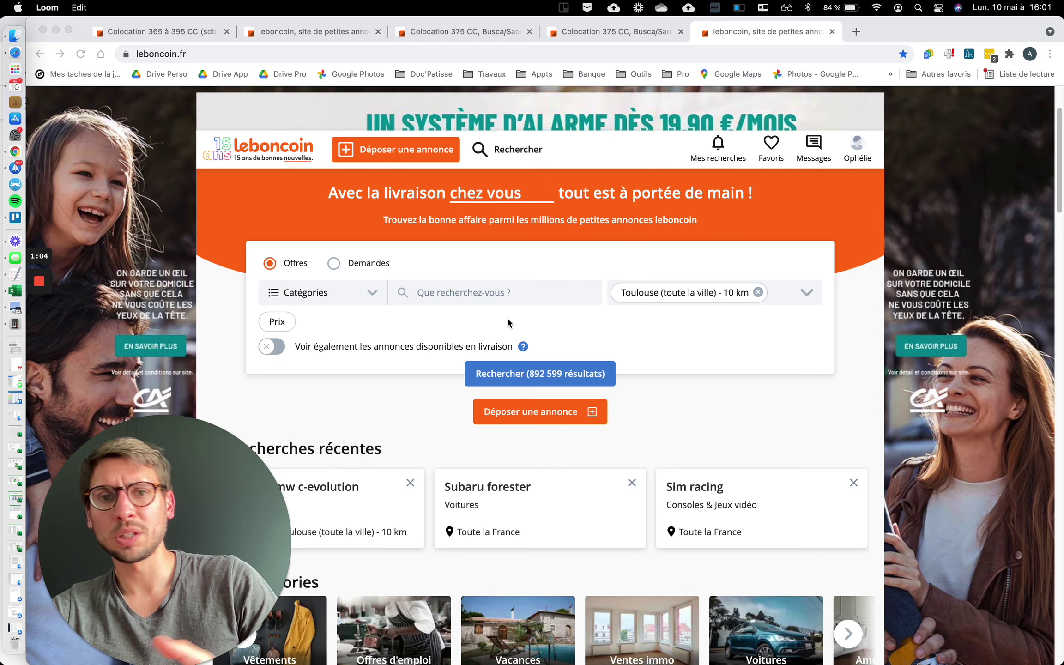
left_click(392, 152)
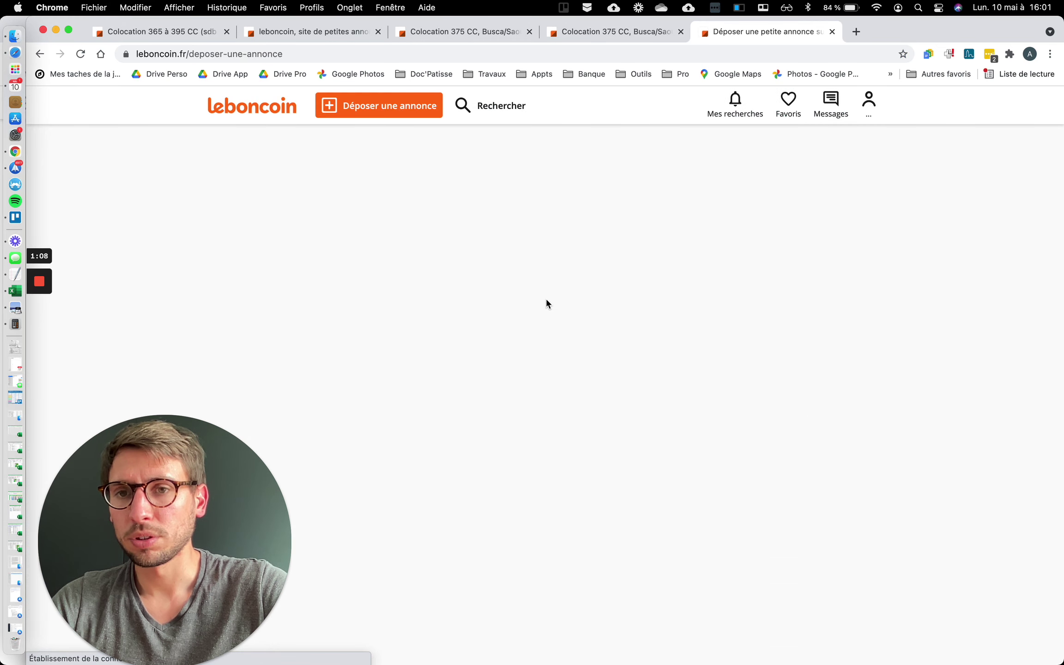
left_click(339, 255)
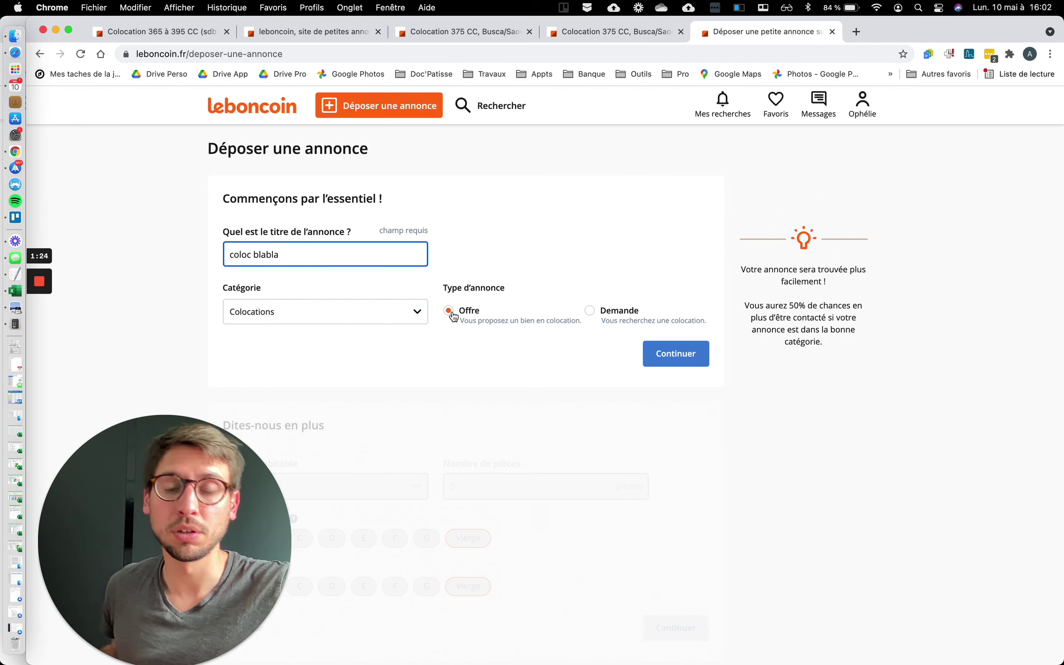
left_click(689, 357)
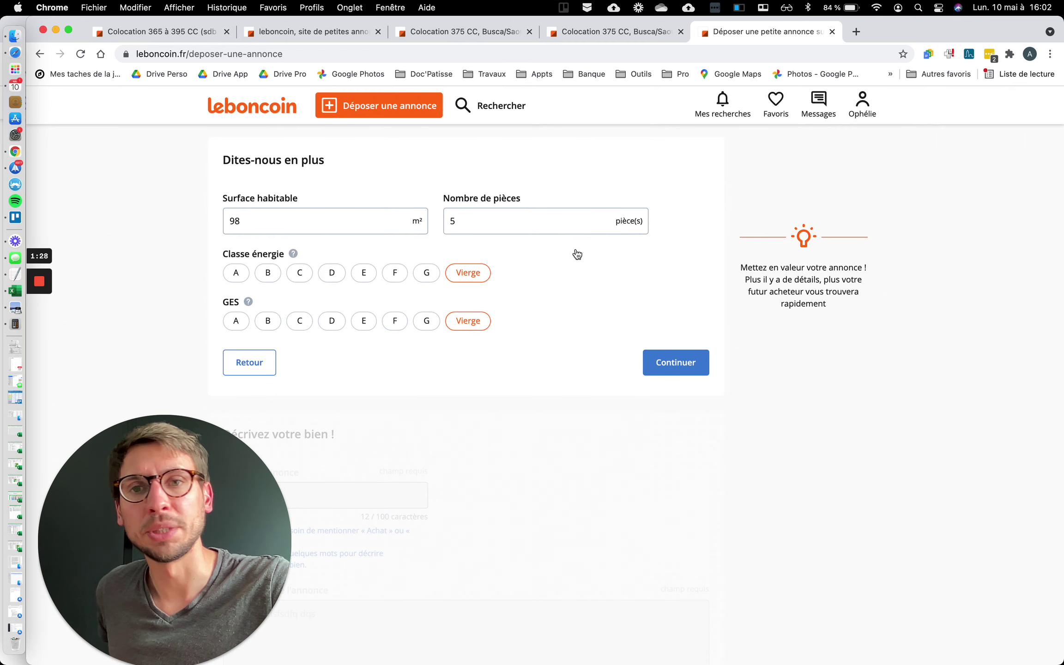
Keep the energy class and GES as Vierge and continue through the listing form to the photo section
left_click(305, 323)
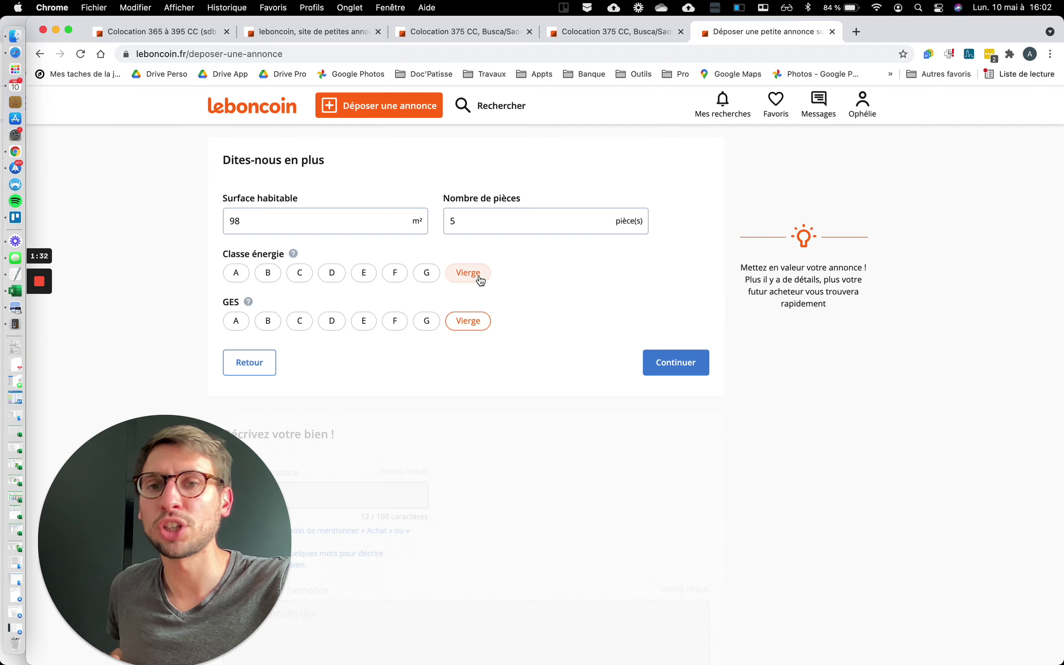
left_click(405, 271)
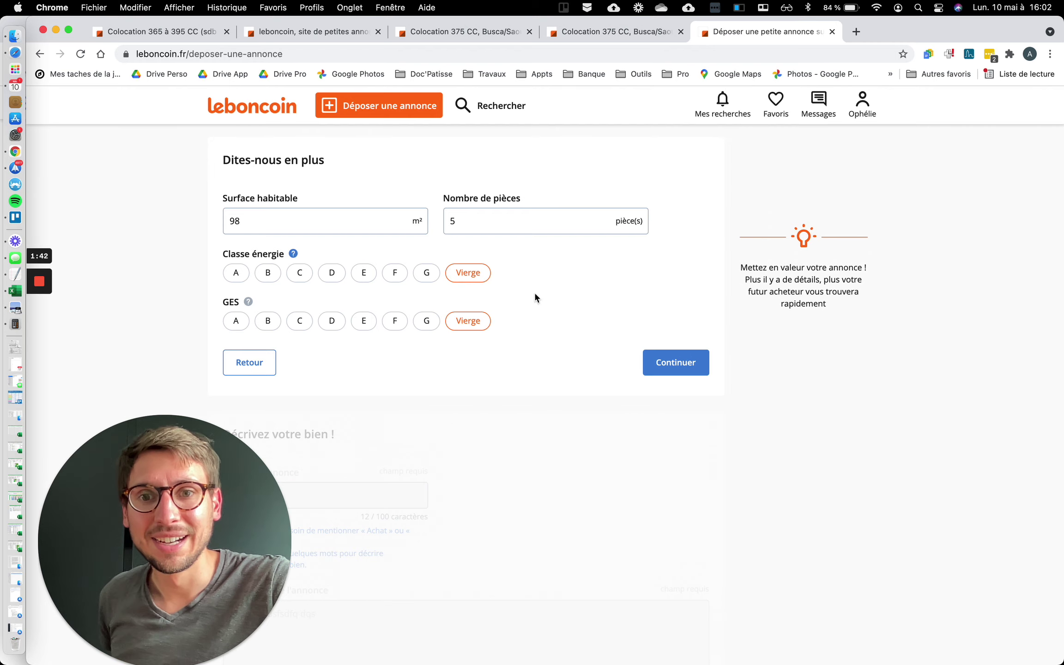
left_click(673, 361)
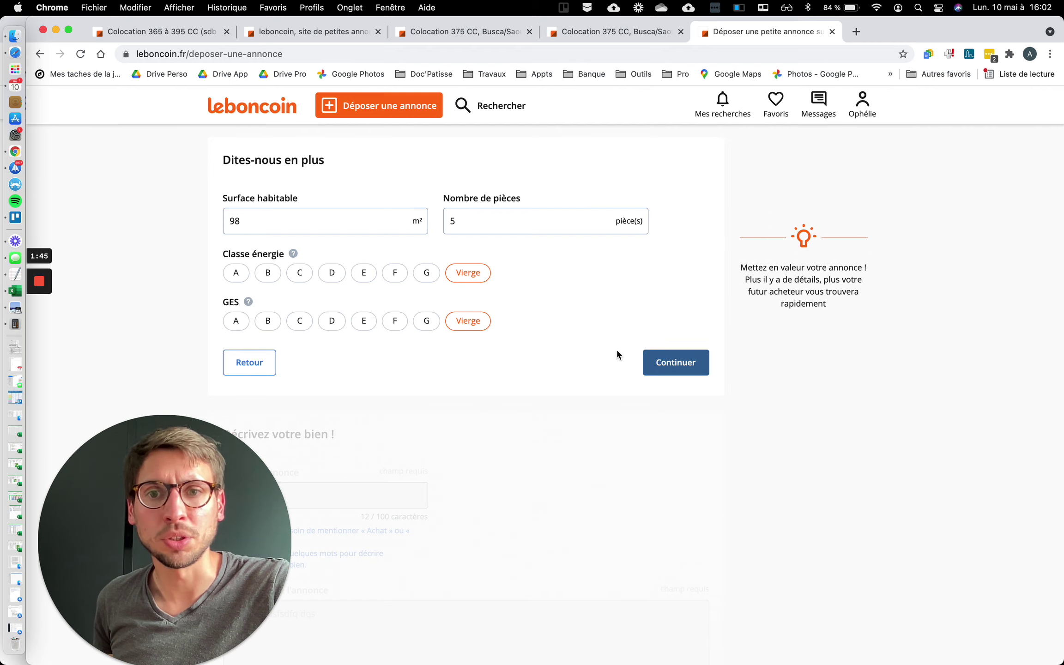
left_click(661, 370)
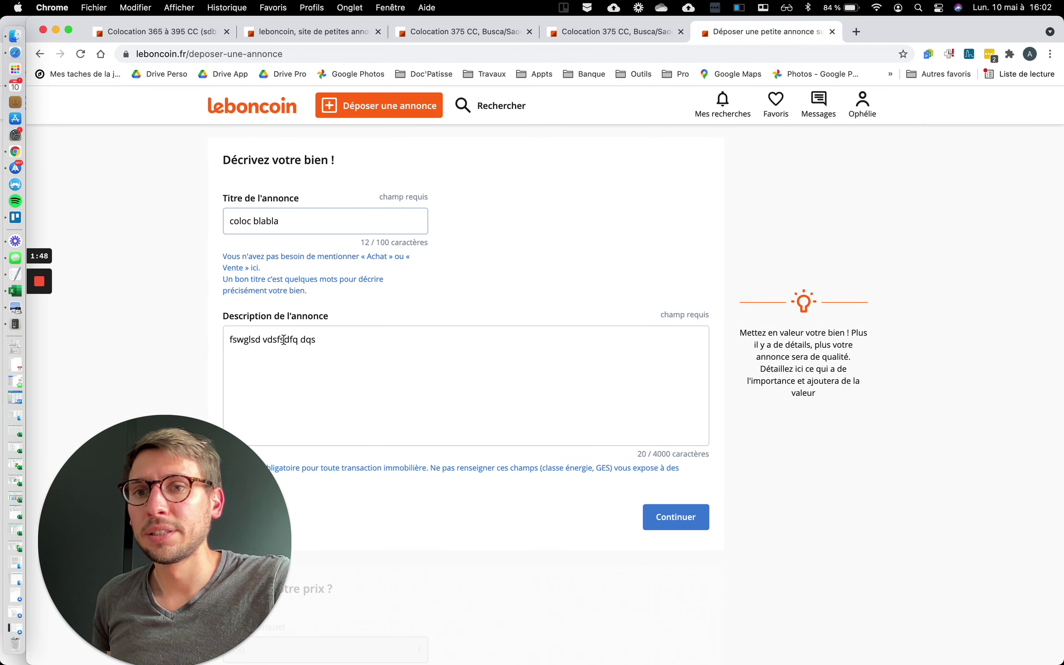
left_click(674, 520)
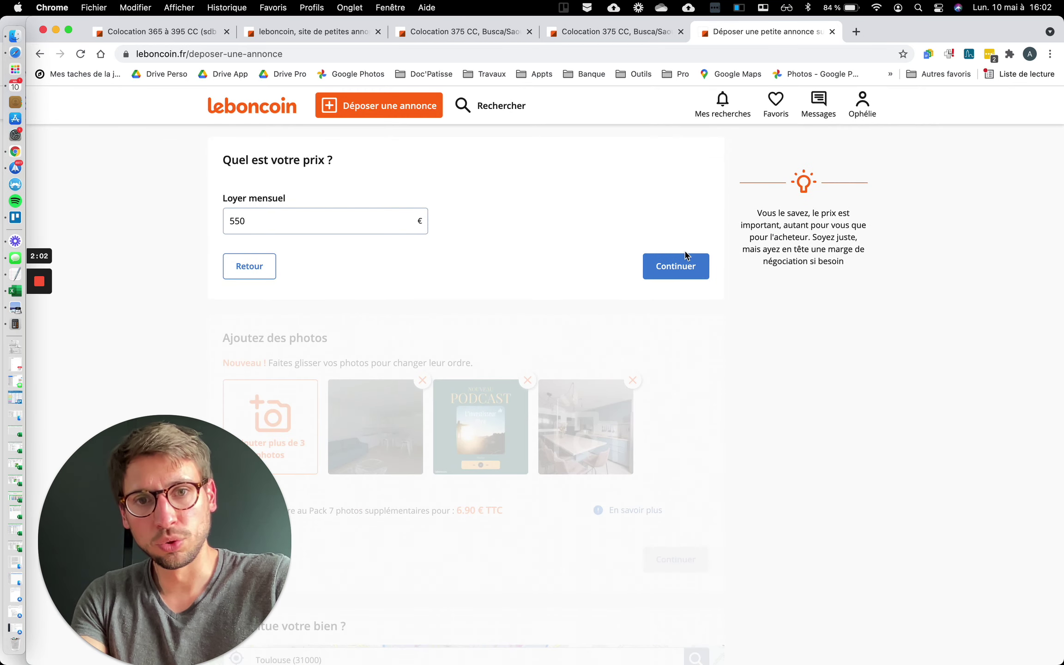
left_click(682, 267)
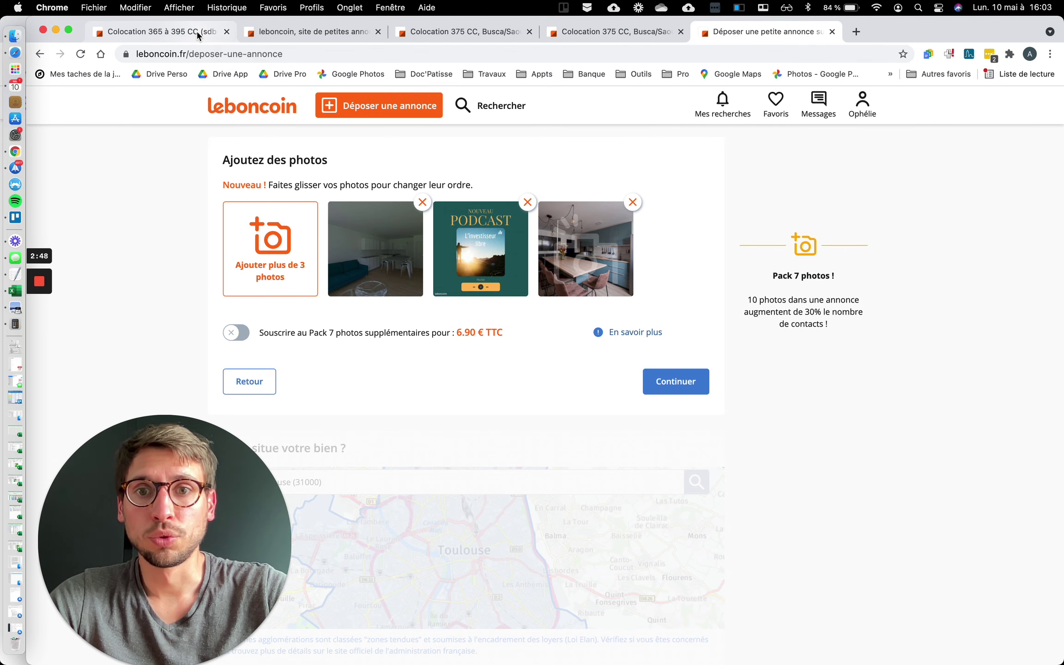
Switch to the account's published listings, return to the home page, and reopen the account's own listings page
left_click(282, 31)
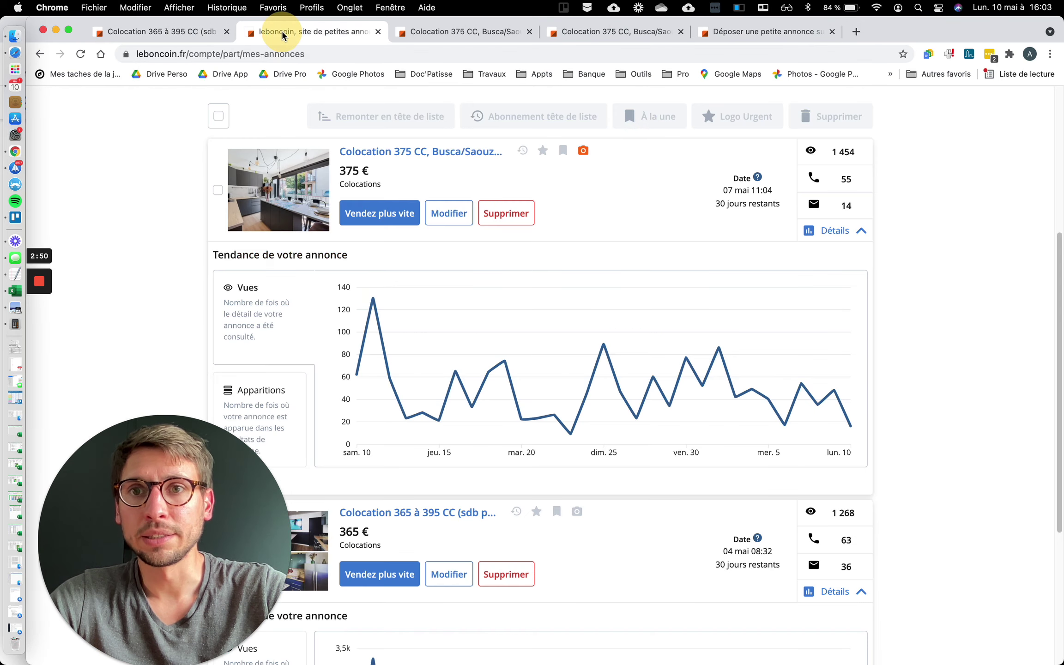
scroll(496, 351, "up", 1)
scroll(496, 351, "up", 1)
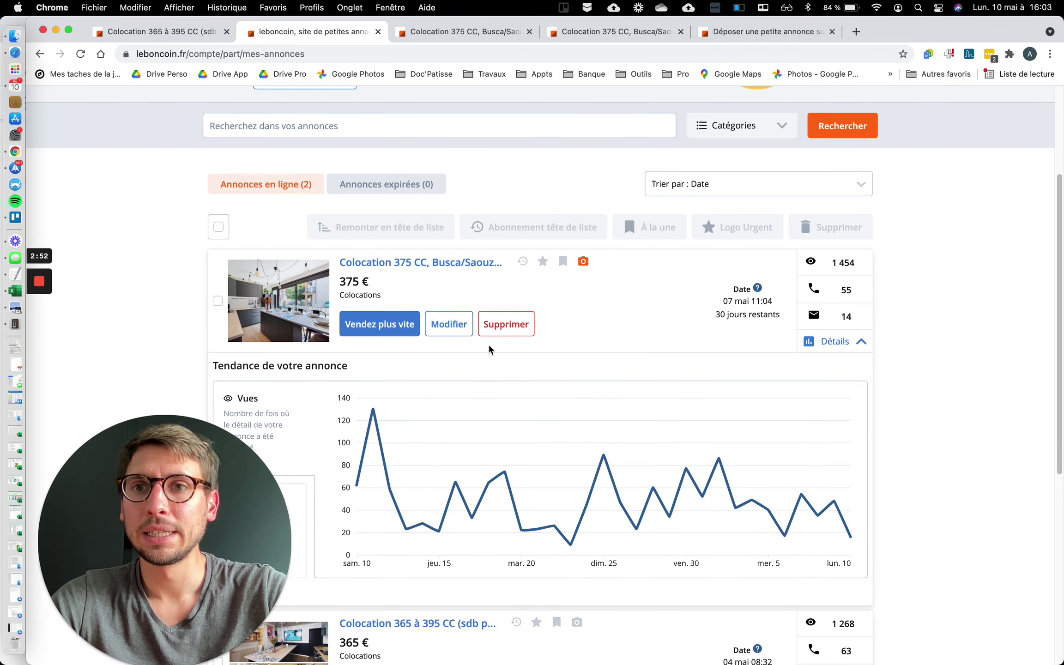
scroll(561, 206, "up", 3)
scroll(568, 176, "up", 1)
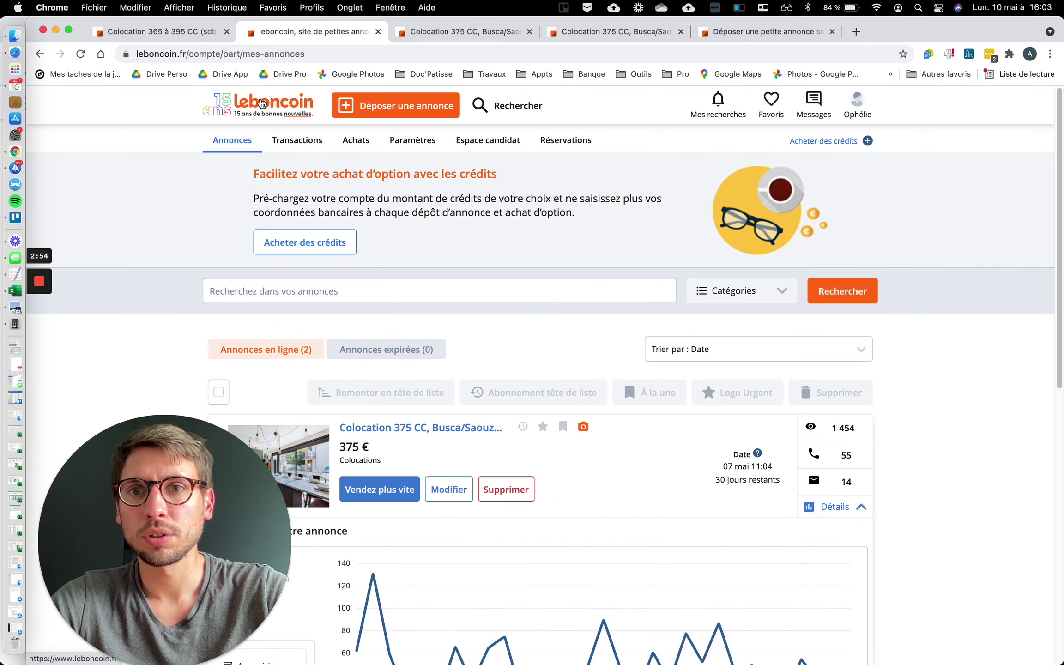
left_click(268, 103)
left_click(857, 99)
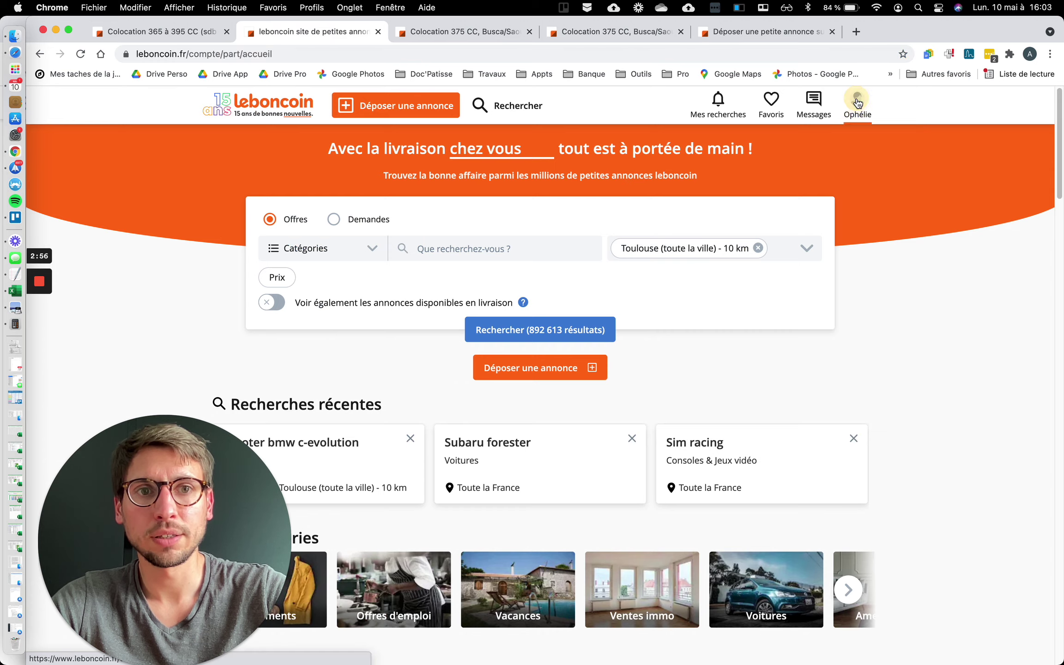
left_click(250, 364)
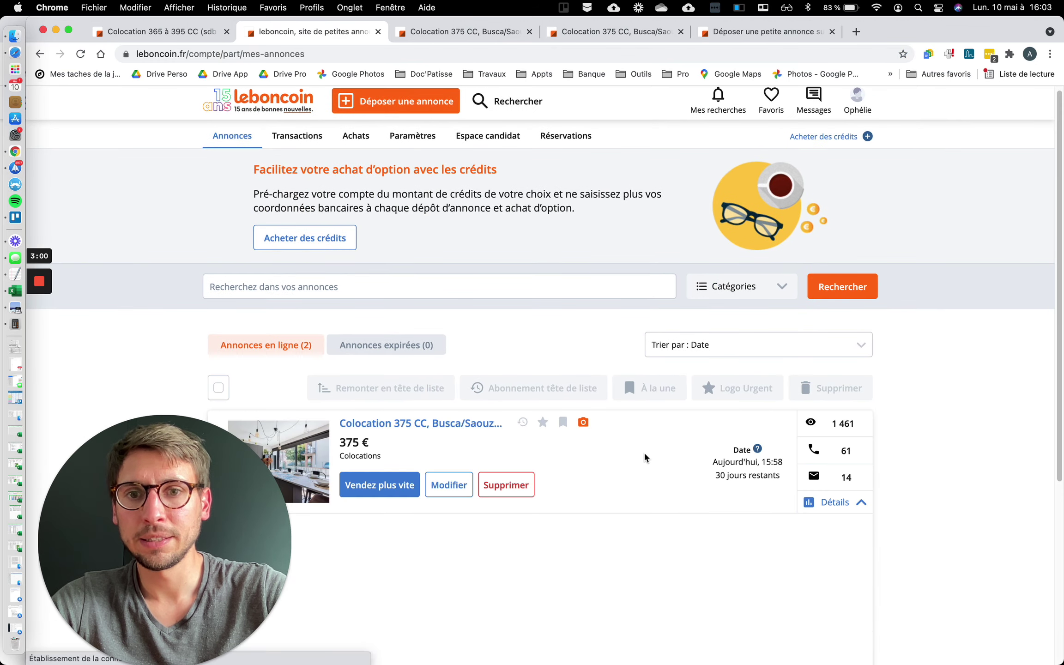
Expand the detailed statistics of both online Colocation listings
scroll(643, 451, "down", 5)
left_click(861, 256)
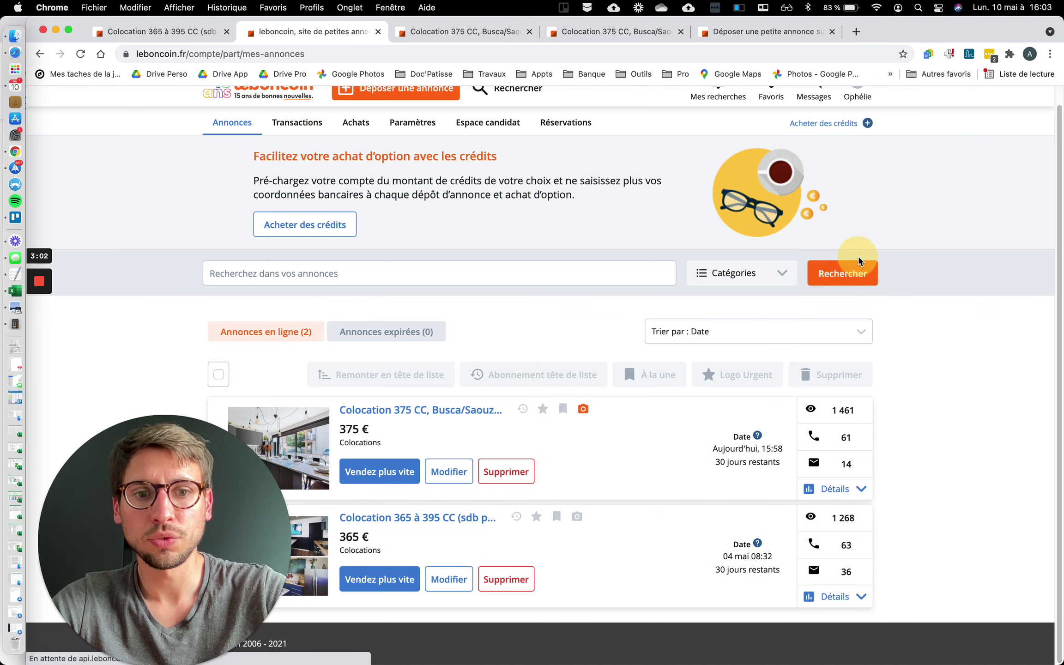
left_click(847, 596)
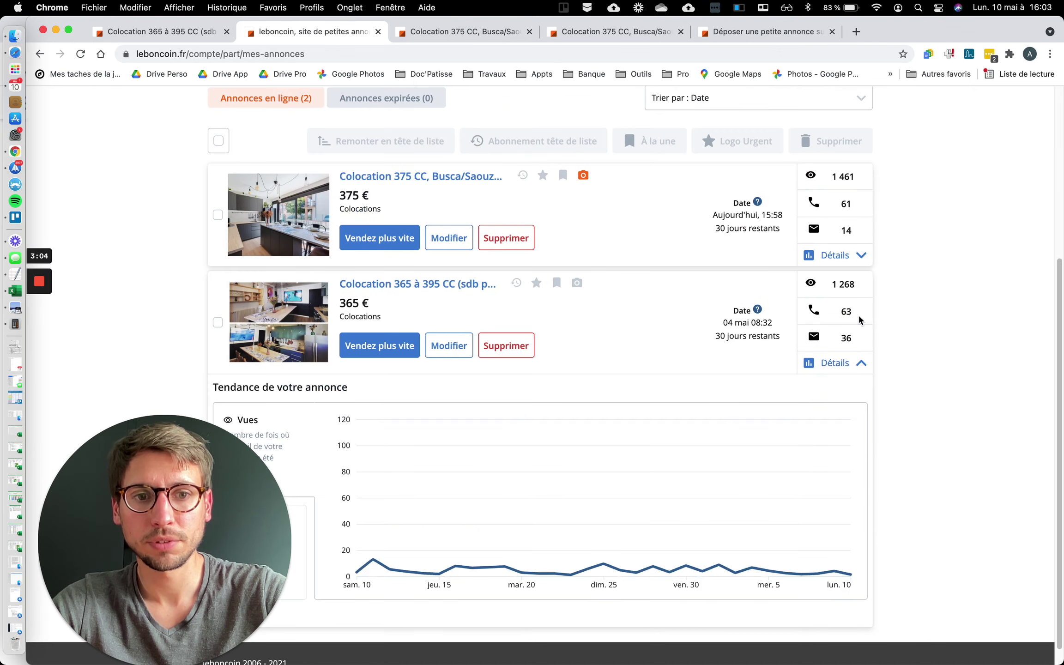
left_click(848, 256)
scroll(710, 387, "down", 3)
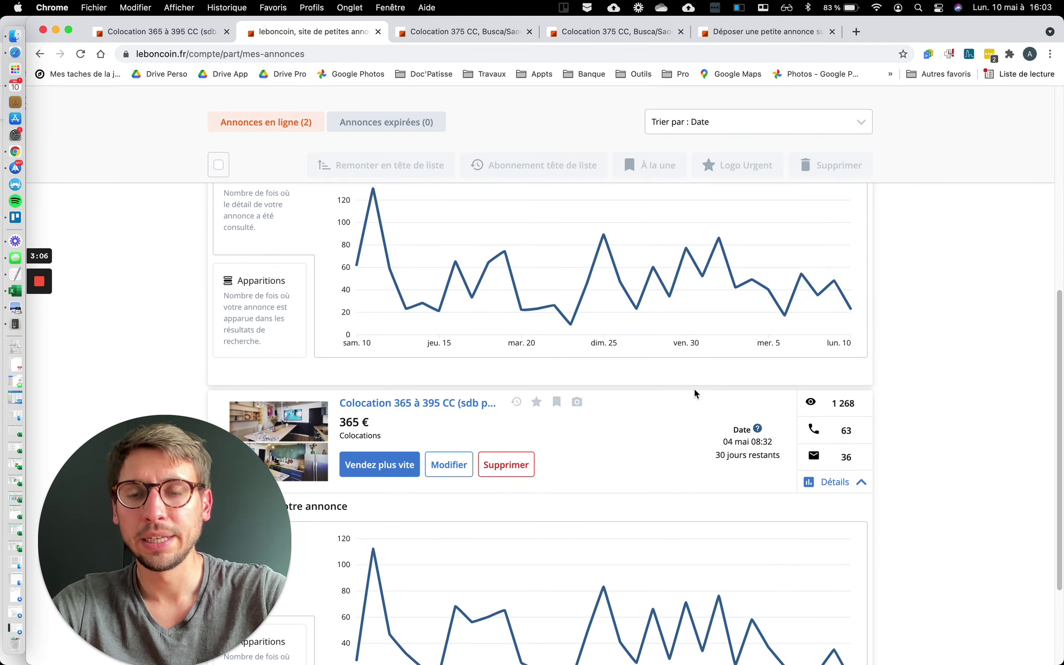
Examine the daily view trends of both Colocation listings and the paid options marked on the 375 CC listing
scroll(521, 340, "up", 3)
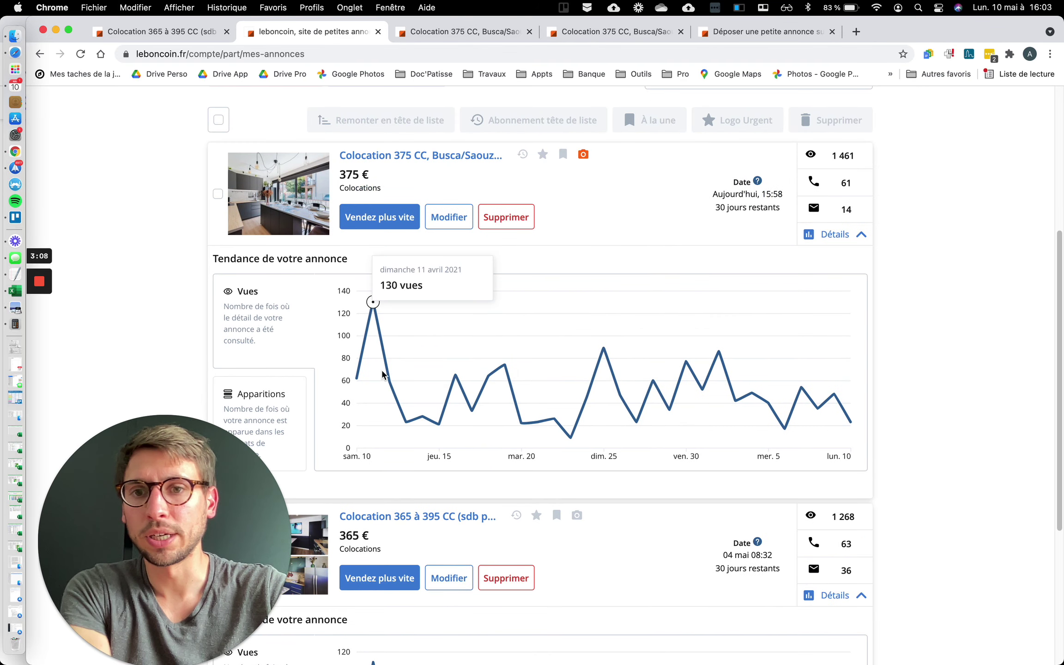
mouse_move(524, 405)
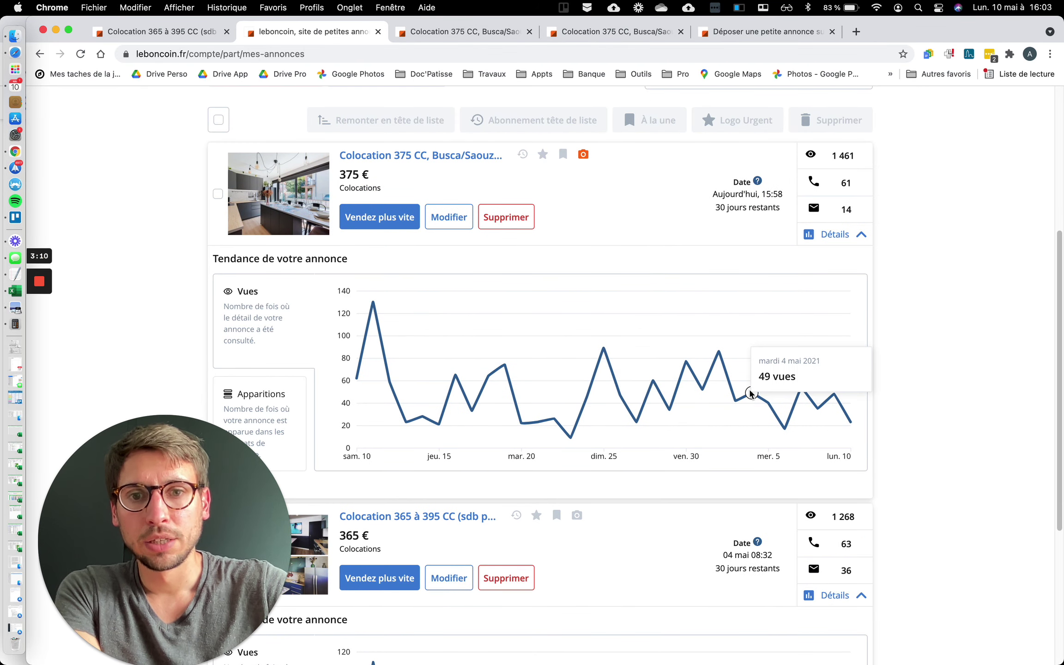
scroll(546, 354, "up", 2)
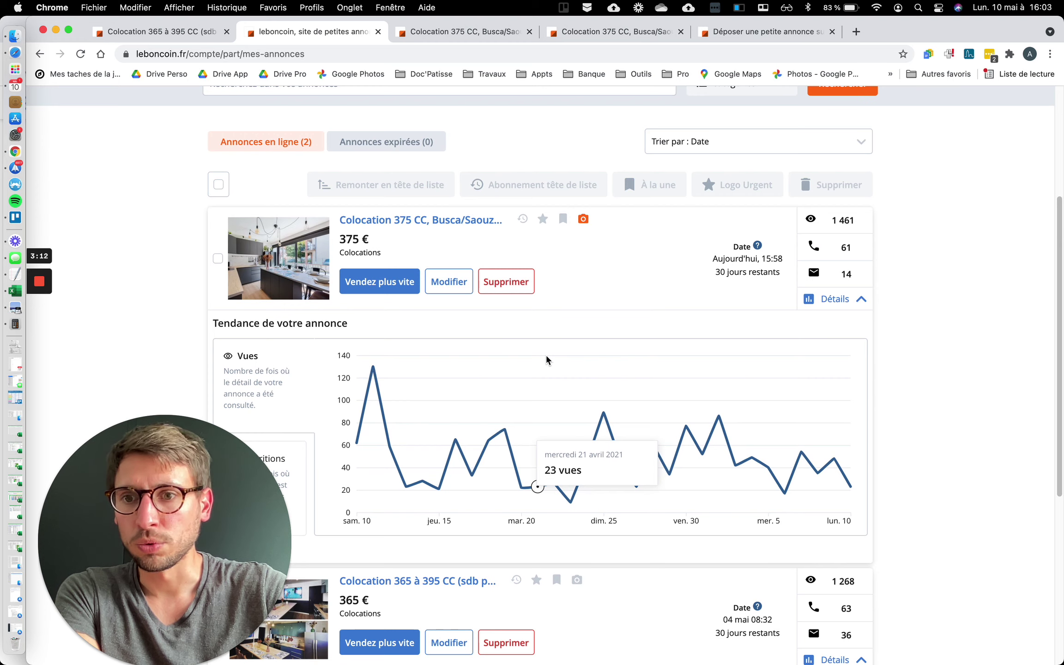
scroll(545, 357, "down", 5)
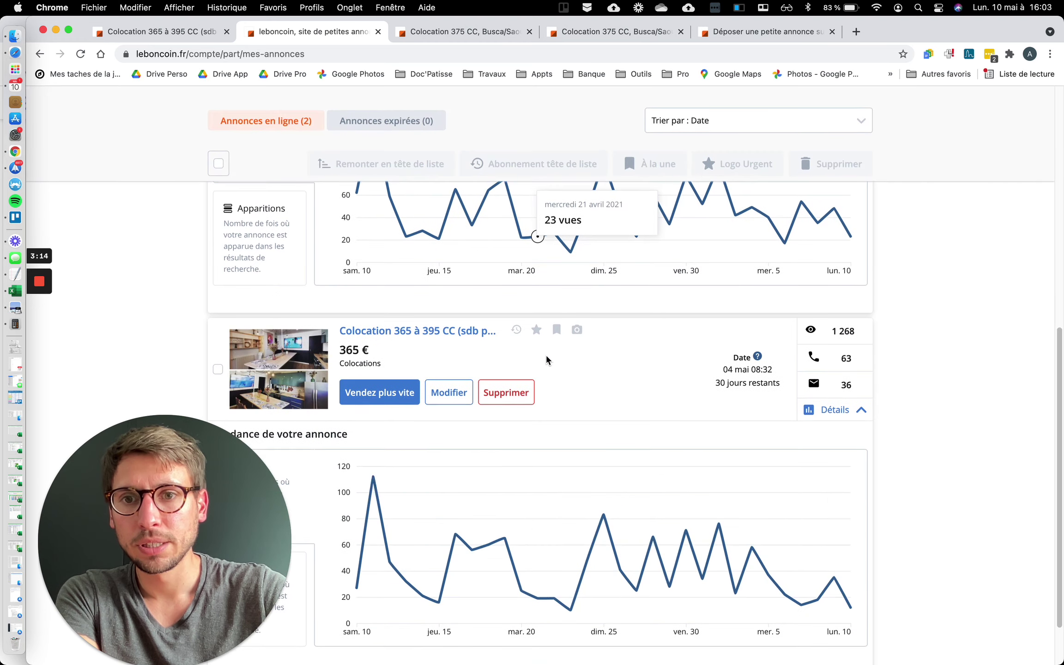
scroll(434, 539, "up", 5)
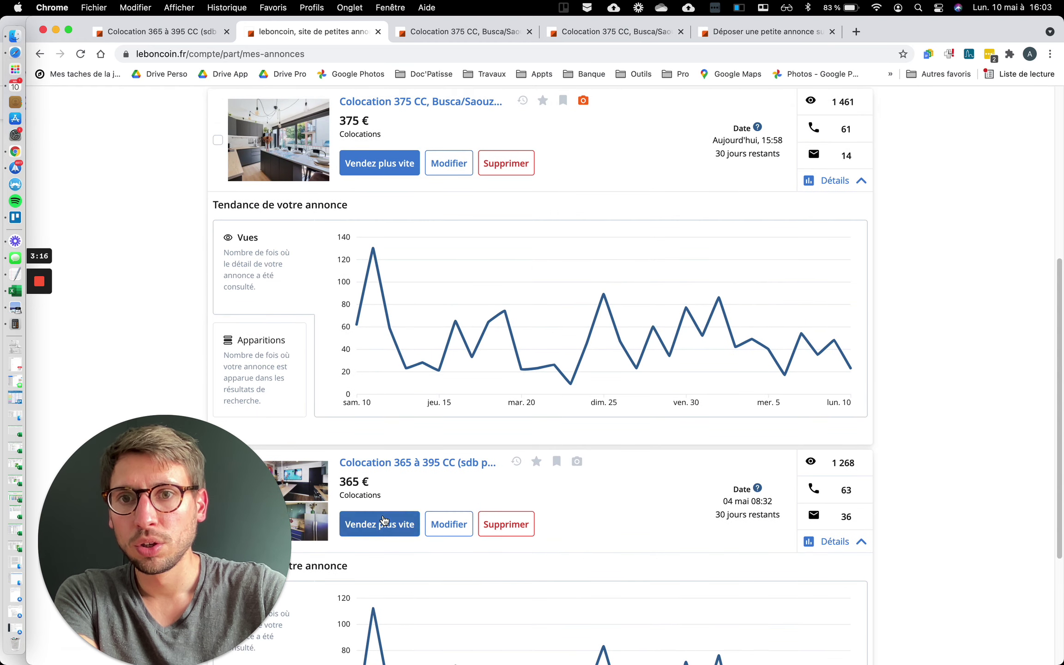
scroll(383, 513, "down", 6)
scroll(390, 478, "up", 5)
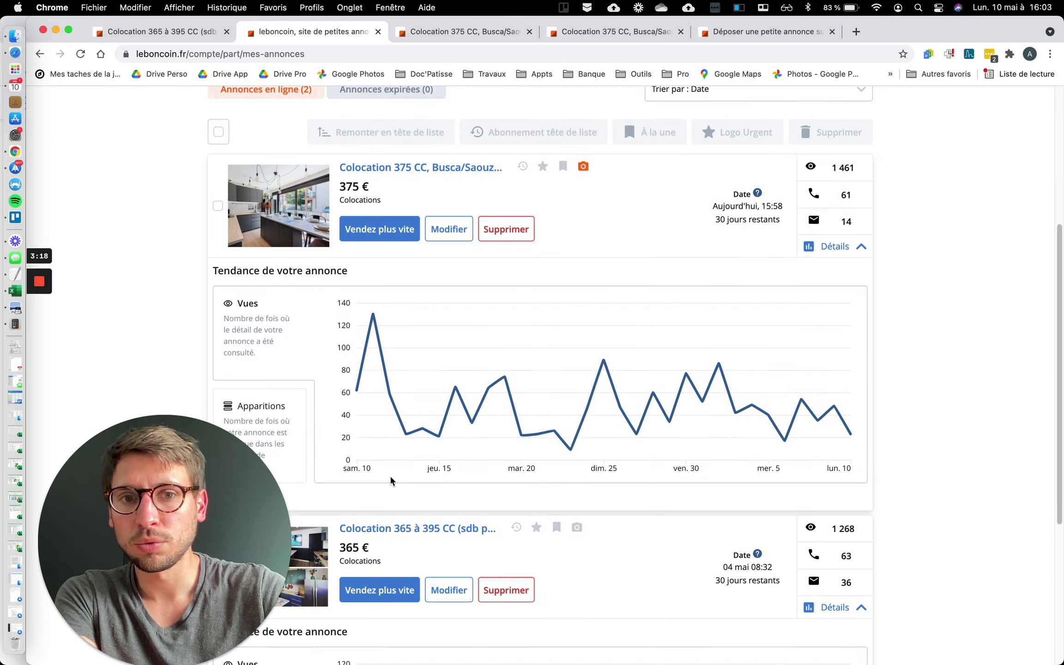
scroll(390, 480, "down", 4)
scroll(390, 480, "up", 3)
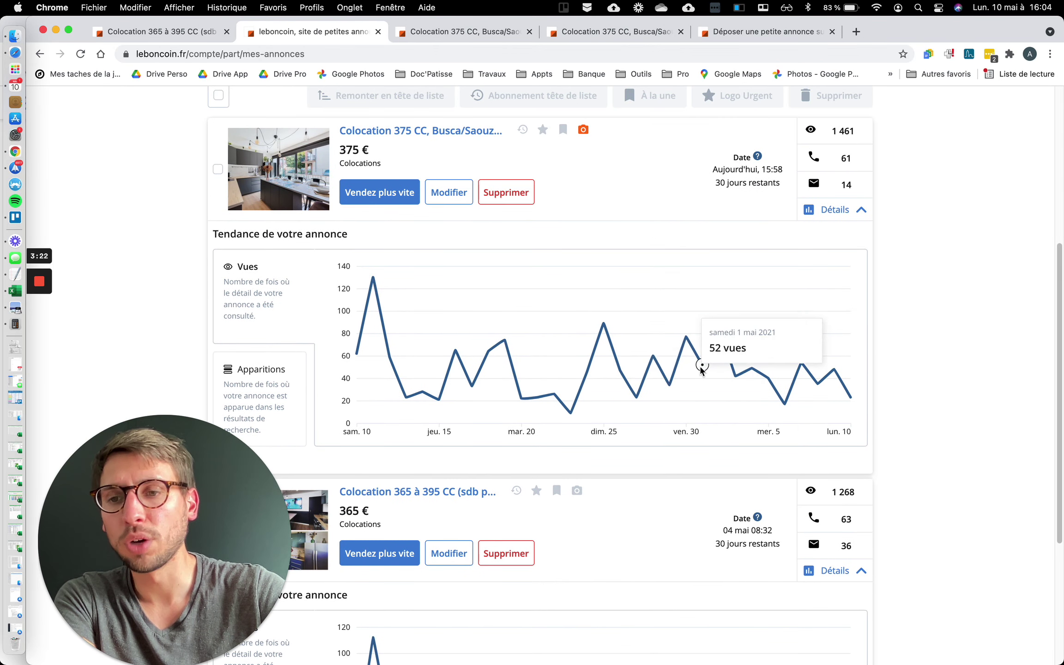
scroll(697, 375, "up", 1)
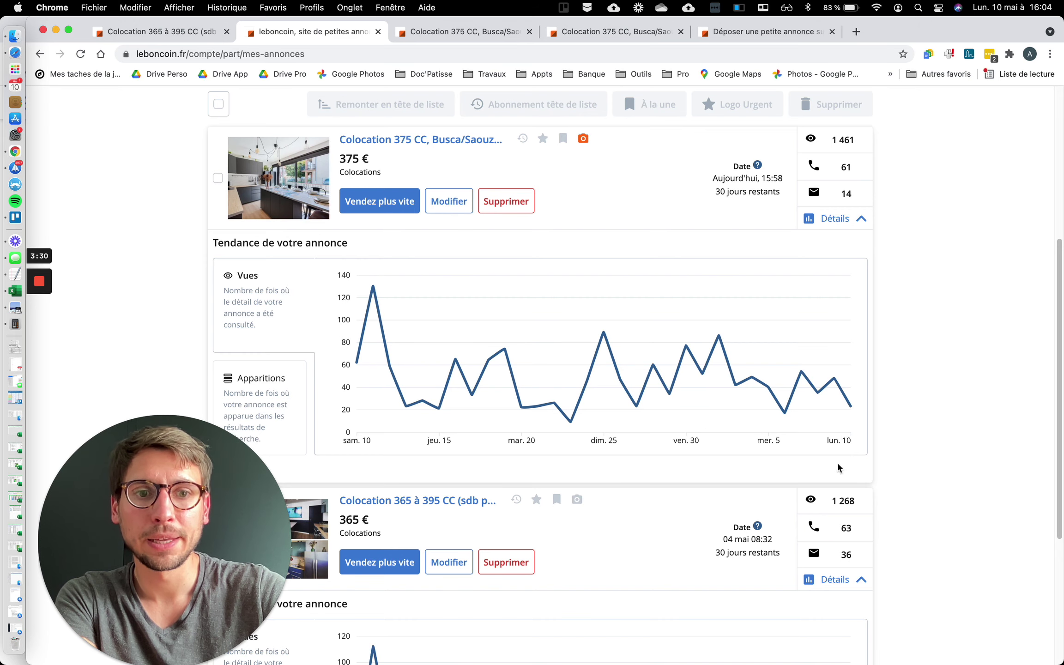
scroll(838, 550, "up", 3)
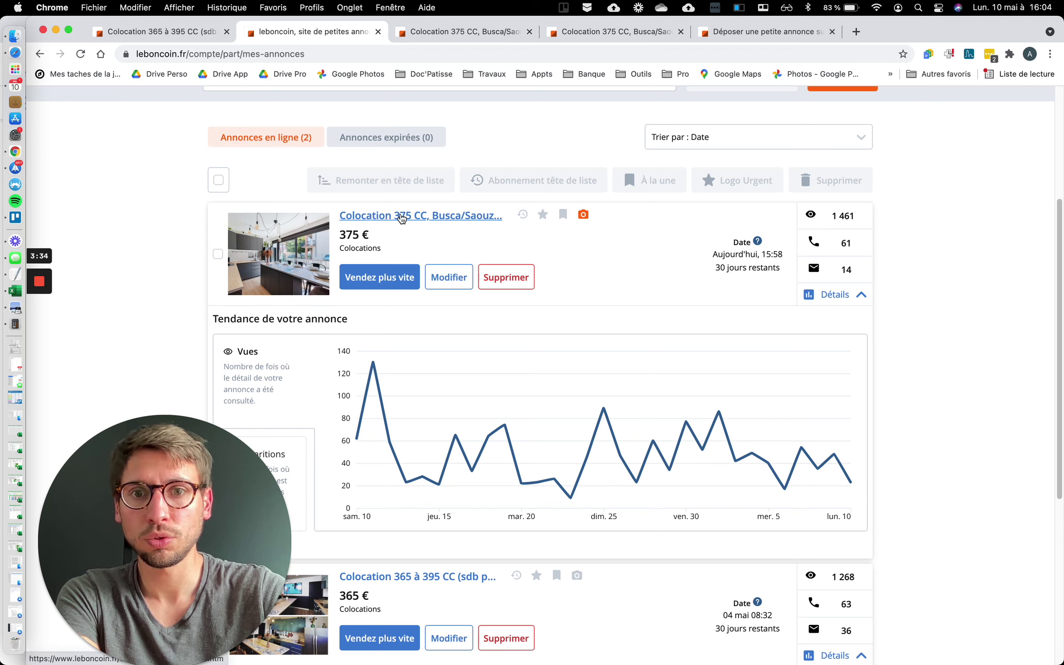
mouse_move(583, 214)
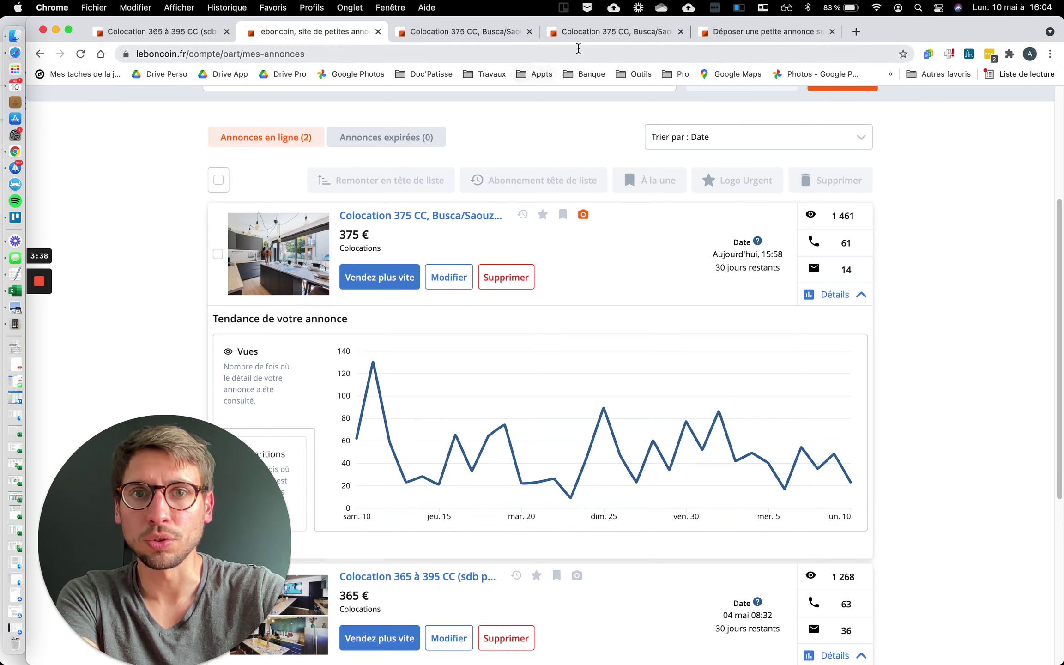
Compare the published Colocation 375 CC listing's photo gallery with the photo section of the draft listing
left_click(503, 33)
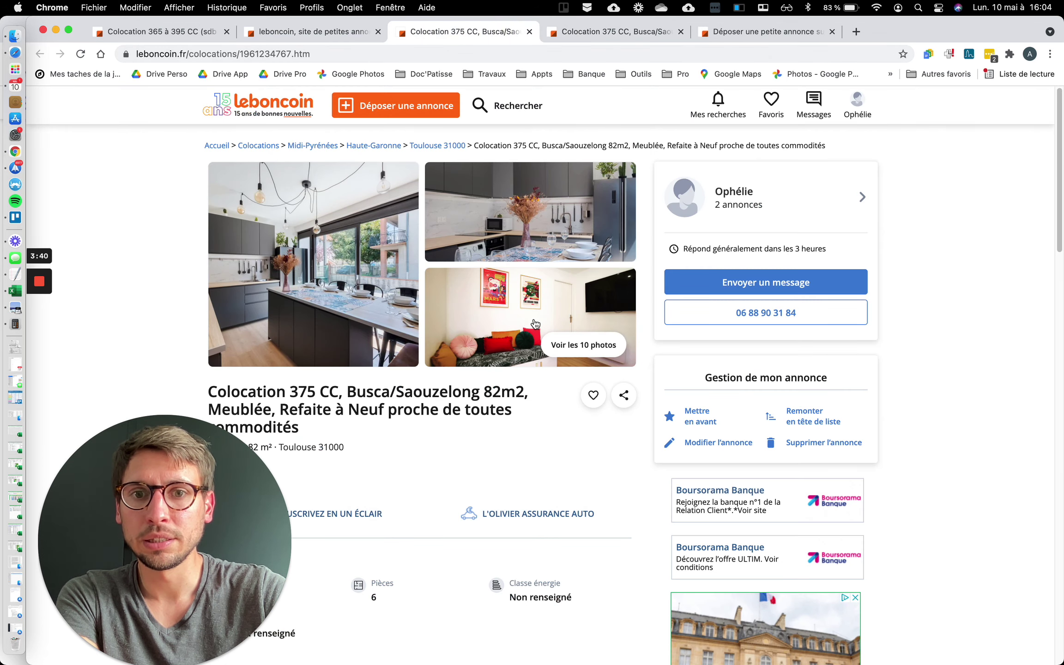
left_click(577, 351)
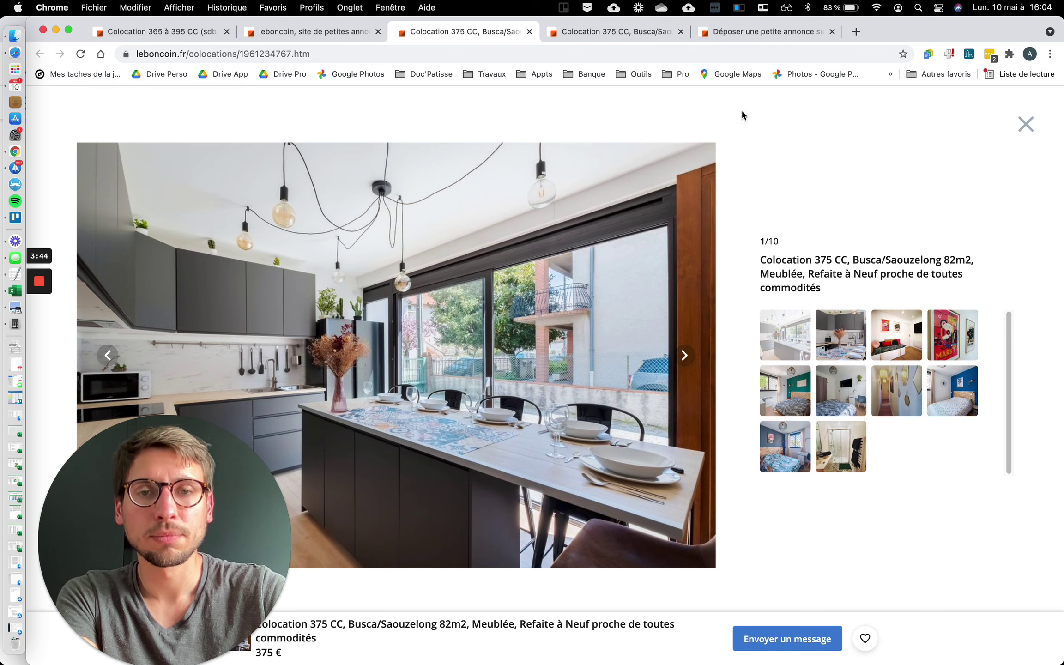
left_click(785, 33)
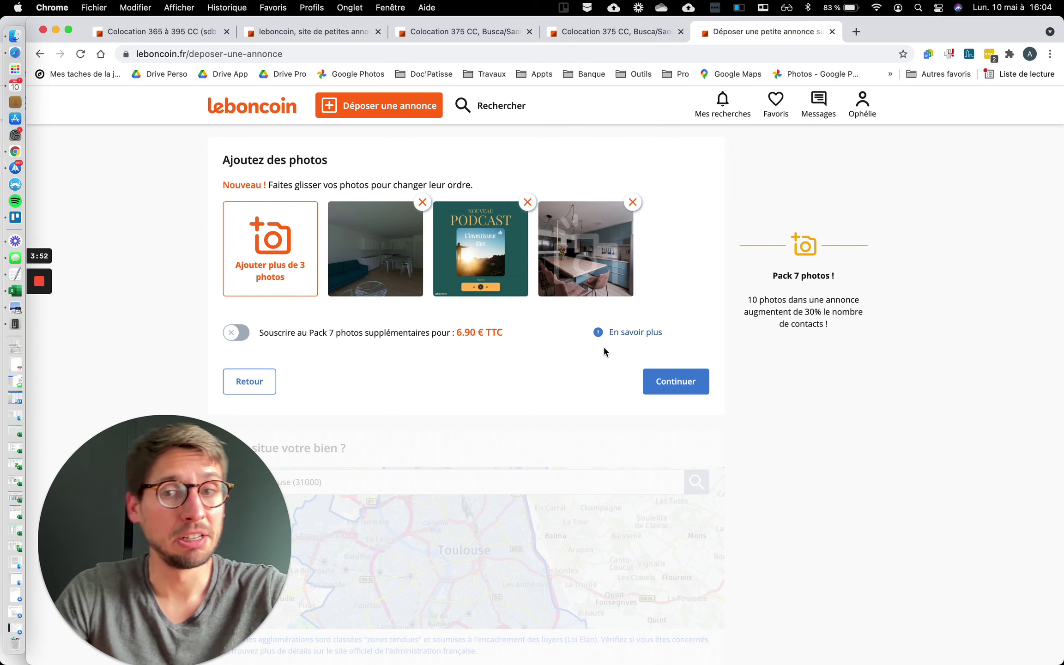
left_click(675, 381)
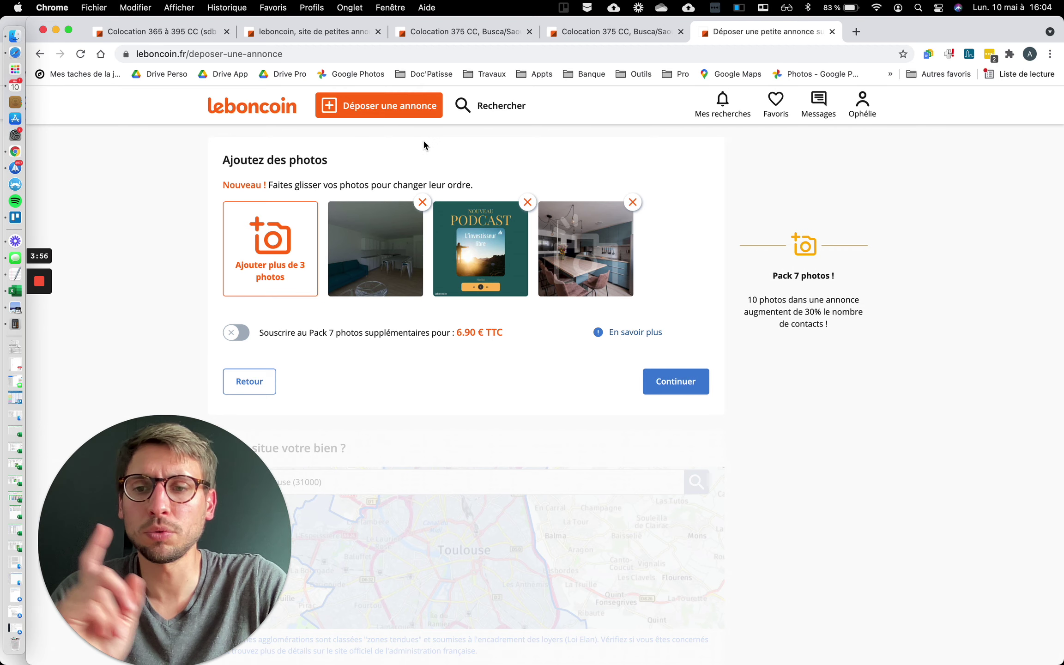
left_click(476, 31)
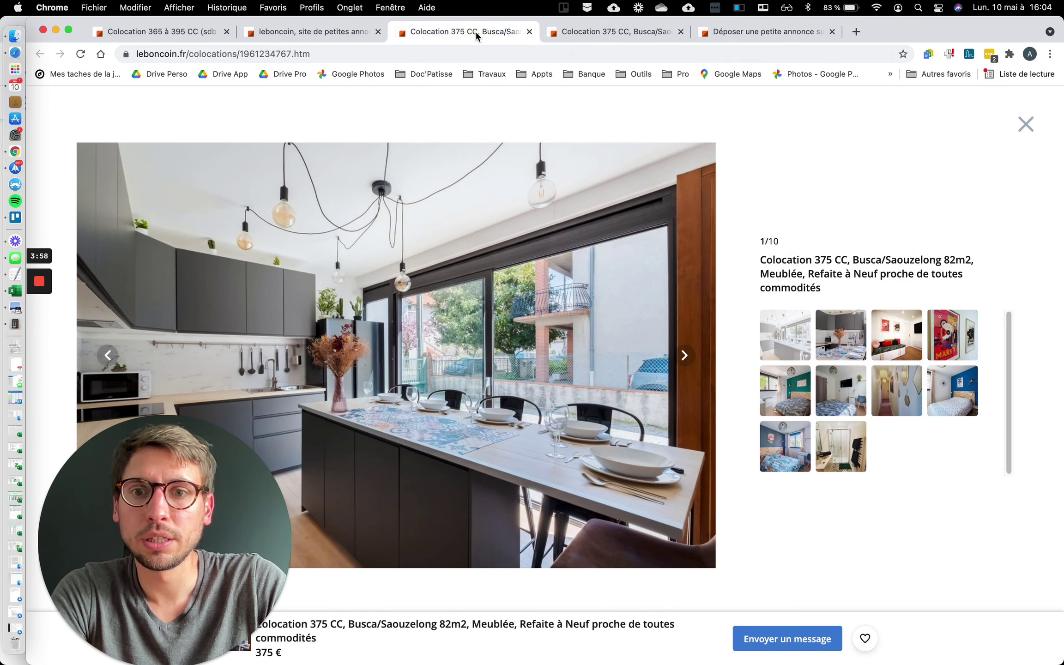
left_click(625, 33)
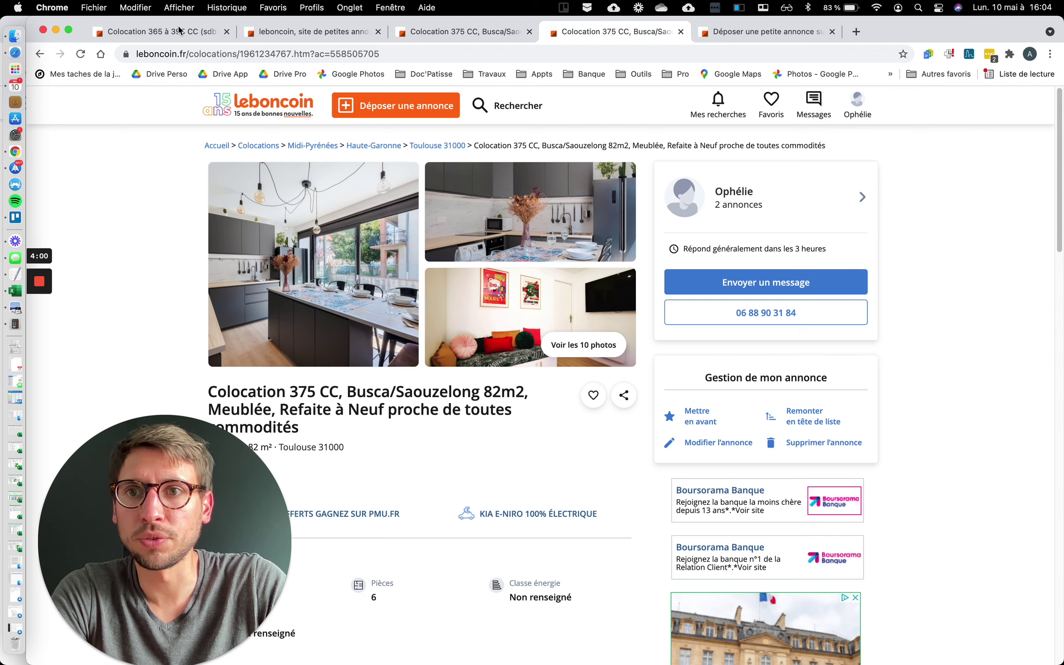
Close the duplicate 375 CC listing and view all the photos in the Colocation 365 à 395 CC listing's gallery
left_click(164, 38)
left_click(530, 31)
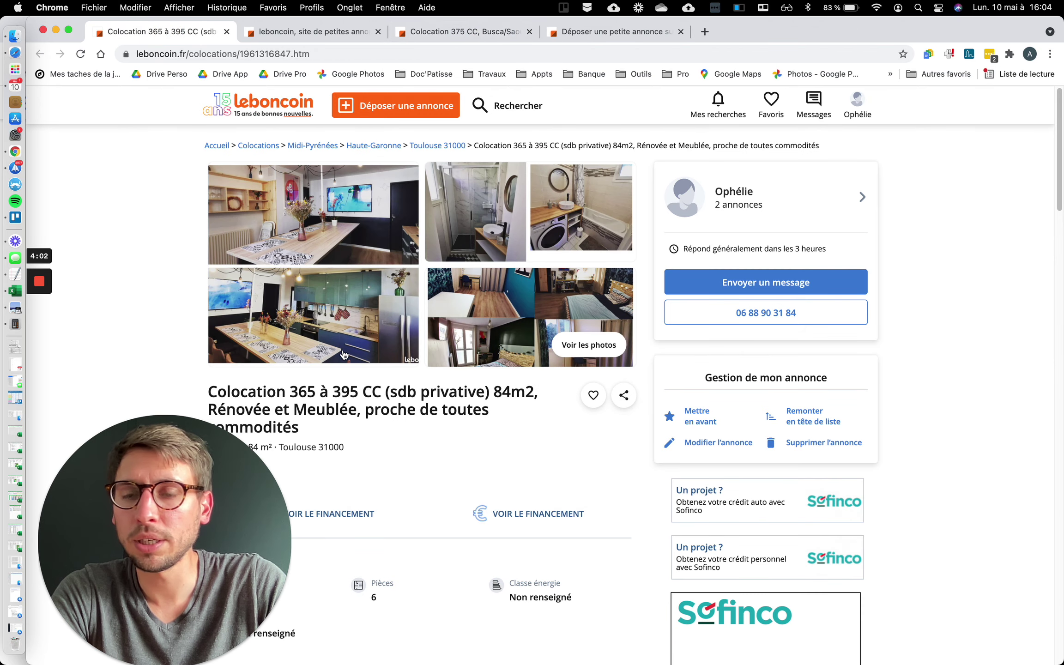
left_click(598, 347)
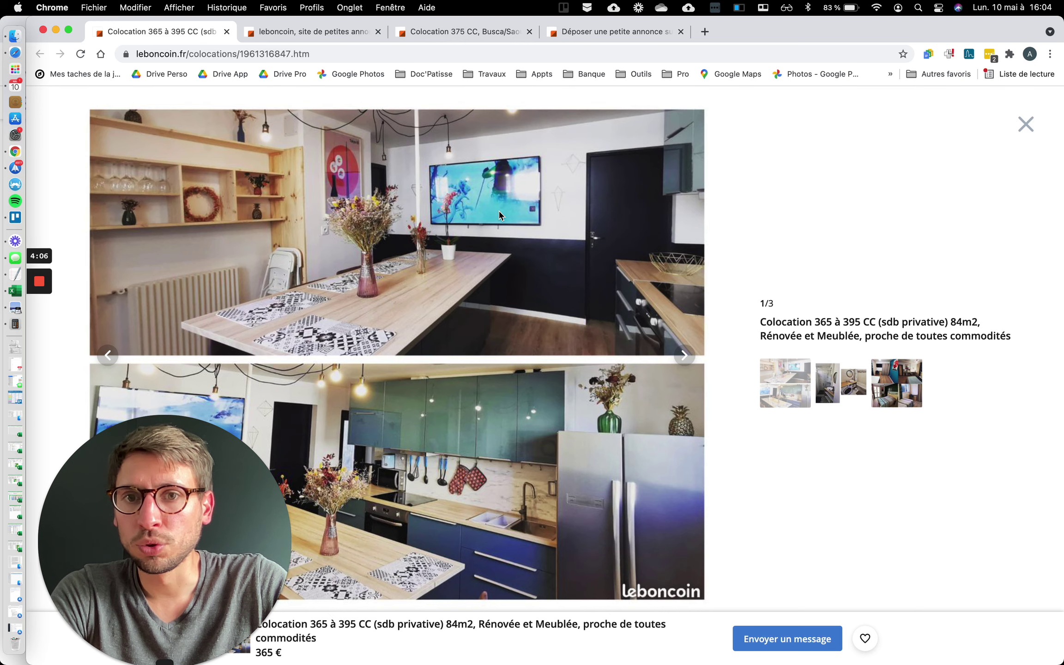
left_click(683, 355)
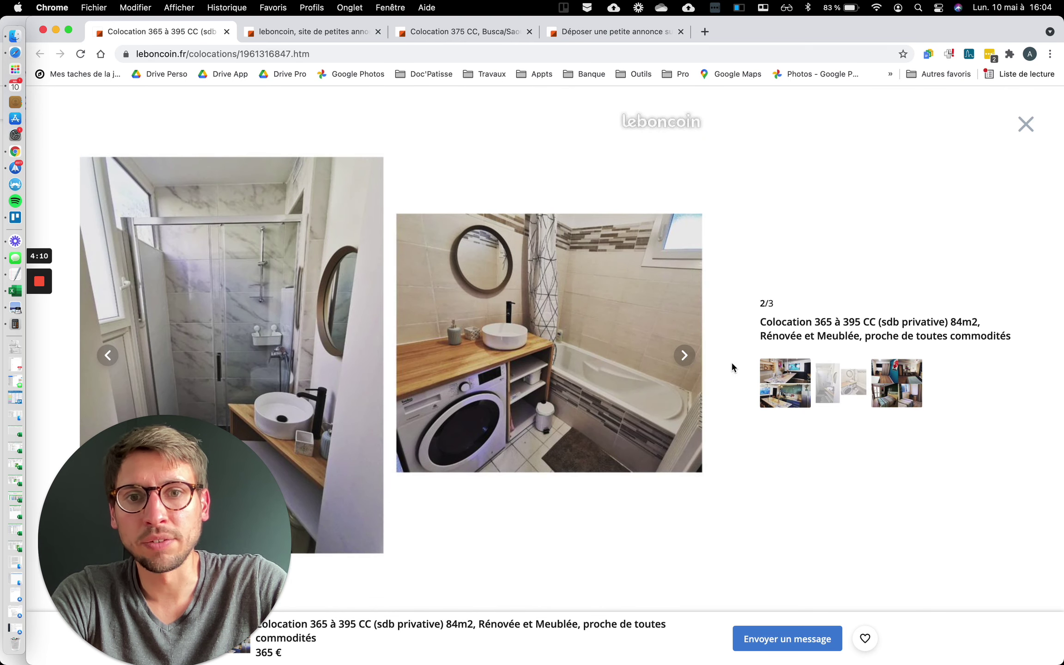
left_click(684, 355)
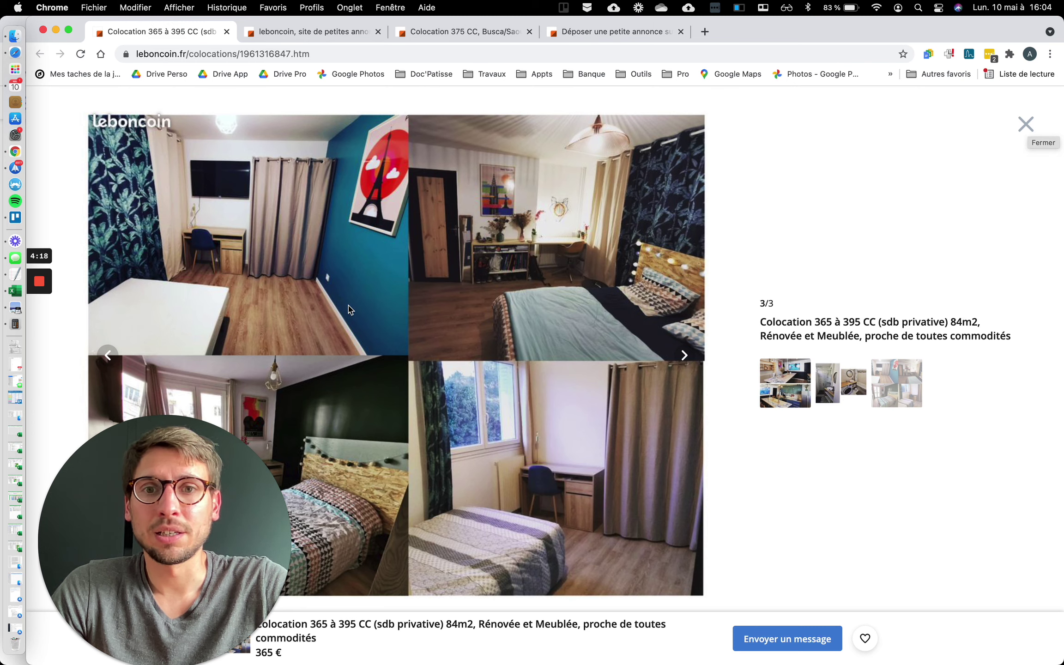
left_click(1027, 123)
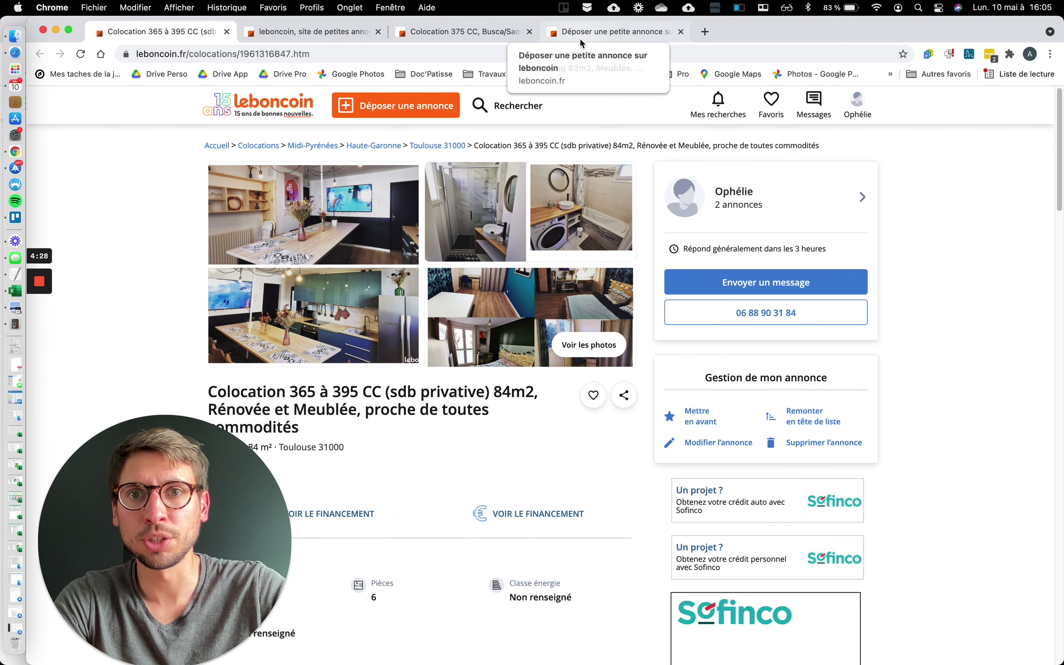
Return to the draft listing, continue past its photos, and keep Toulouse (31000) as the property's location
left_click(600, 31)
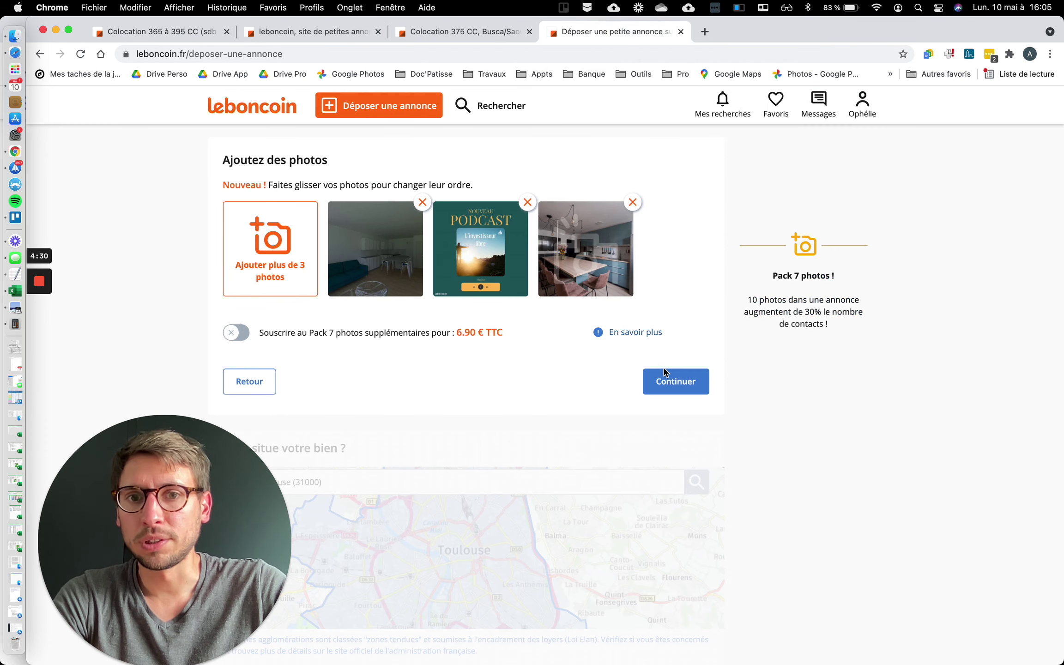
left_click(675, 381)
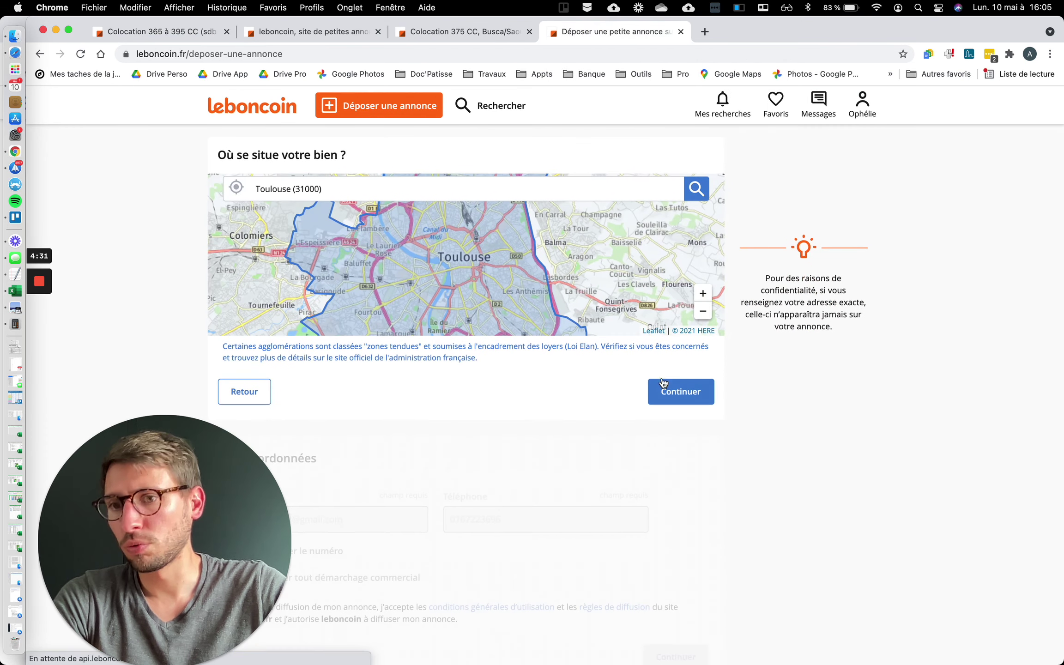
left_click(283, 195)
left_click_drag(343, 193, 204, 190)
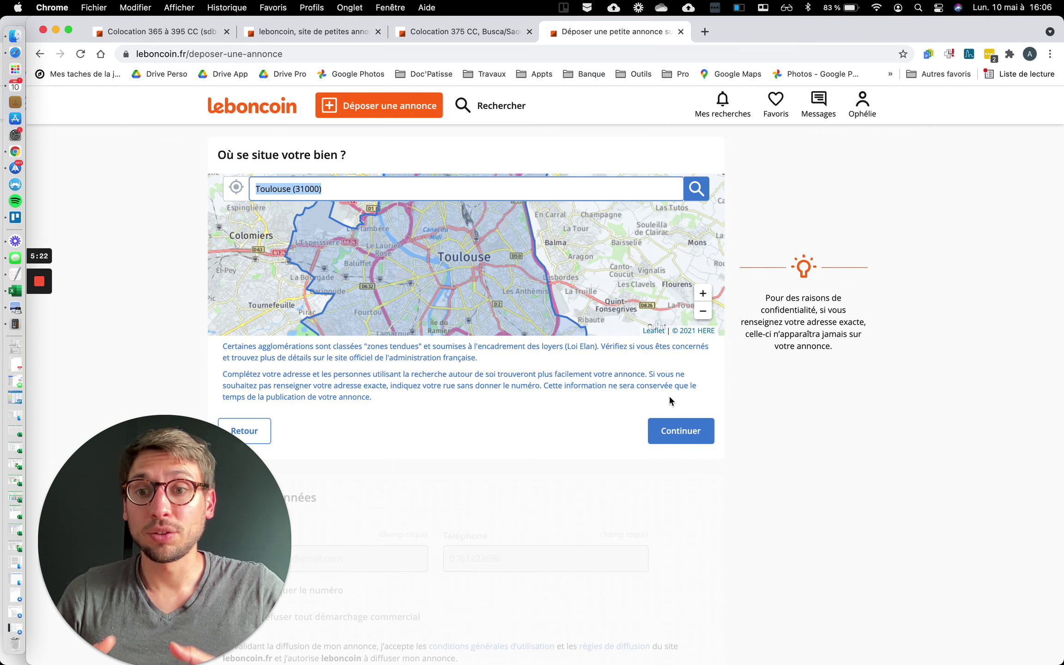
left_click(680, 431)
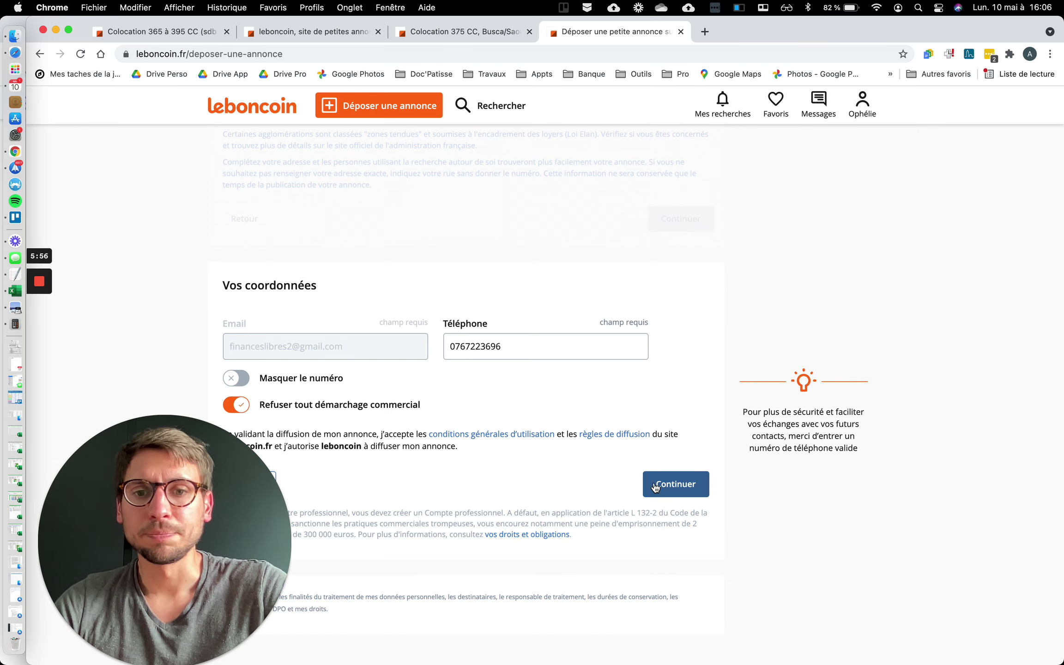
Accept the draft listing's contact details and continue to its paid boost options
left_click_drag(171, 638, 166, 447)
left_click(632, 500)
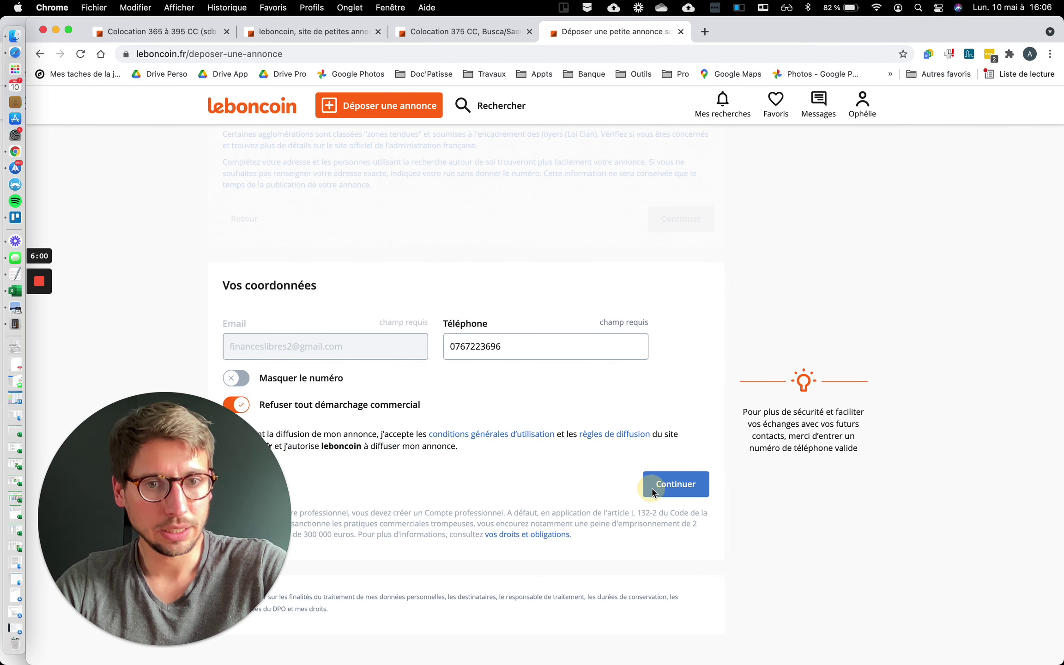
left_click(665, 483)
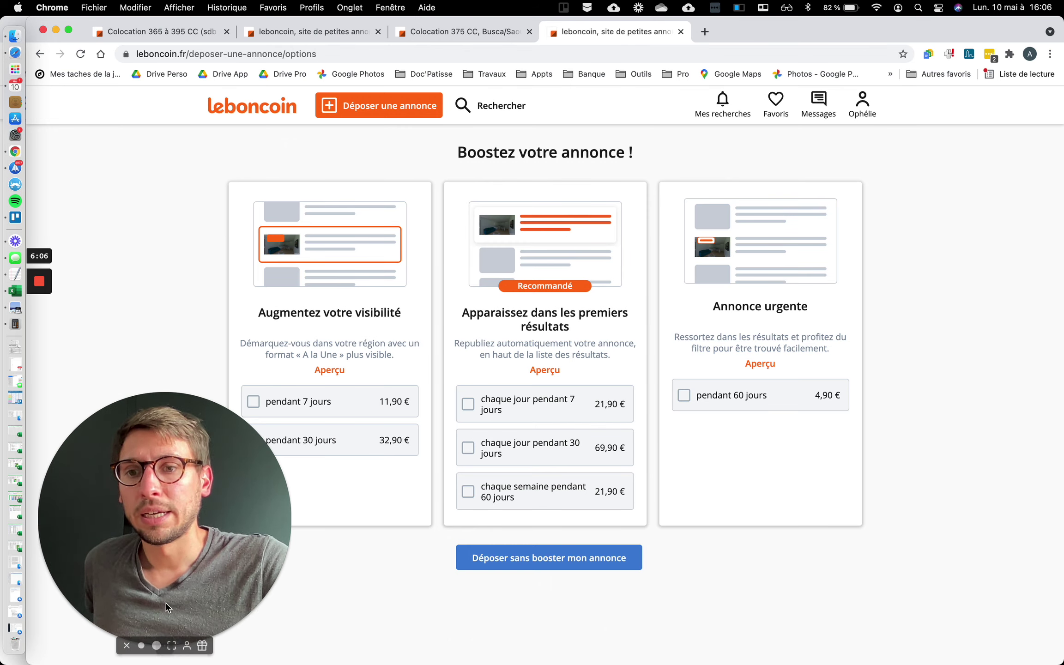
left_click(139, 642)
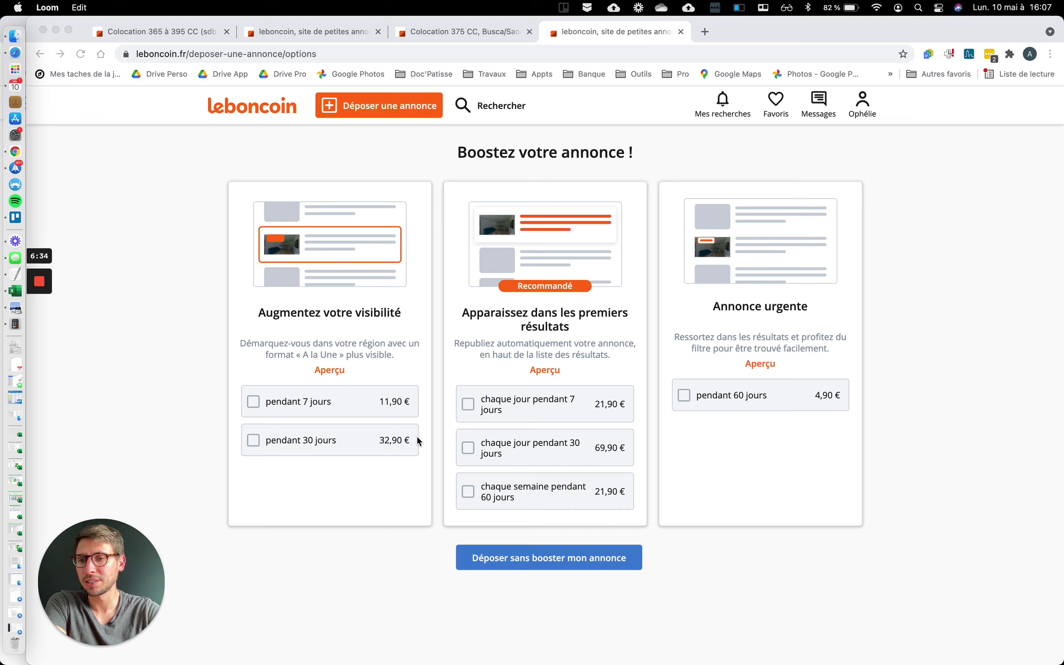
Switch to the account's listings page, return to the site's home page, and load the saved Maison search
left_click(339, 32)
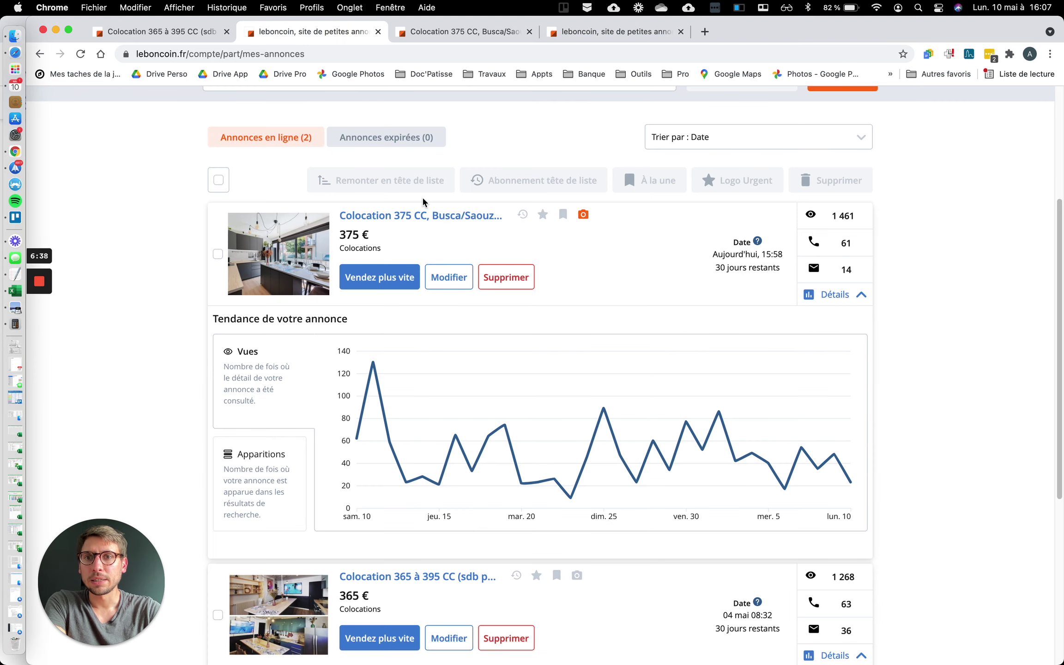
scroll(422, 196, "up", 5)
left_click(295, 113)
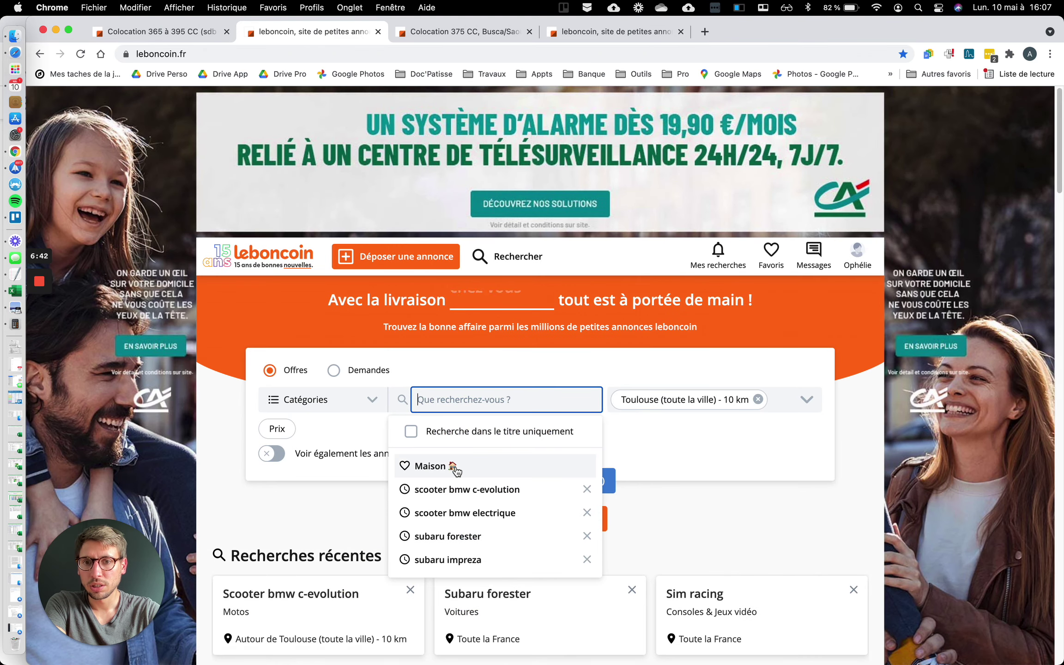
left_click(501, 468)
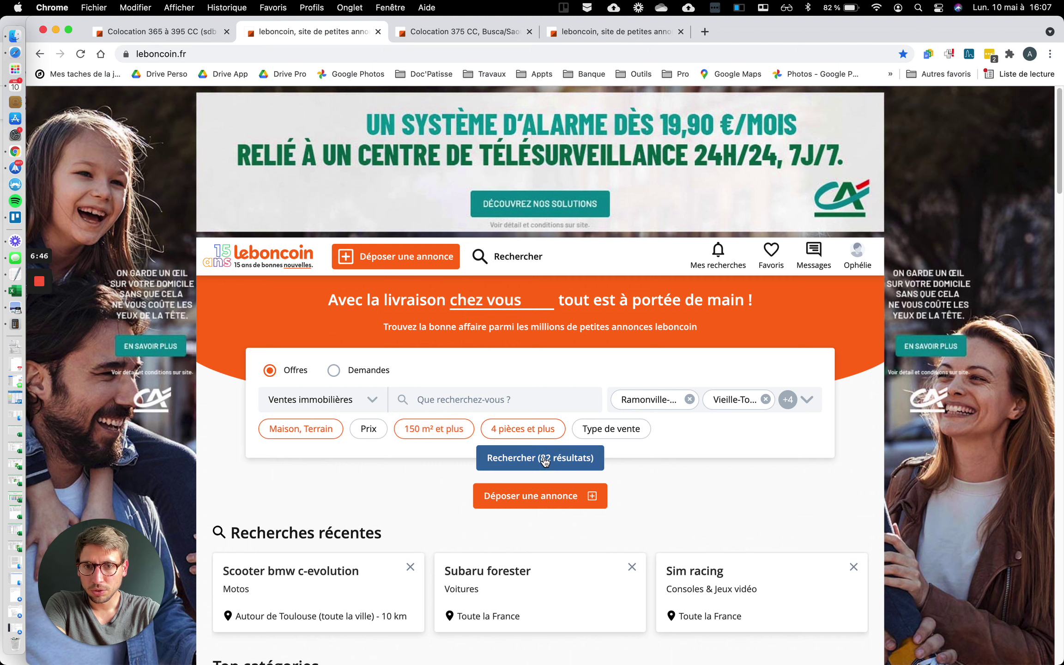
Check the locations in the saved Maison search and run it for Ventes immobilières
left_click(559, 402)
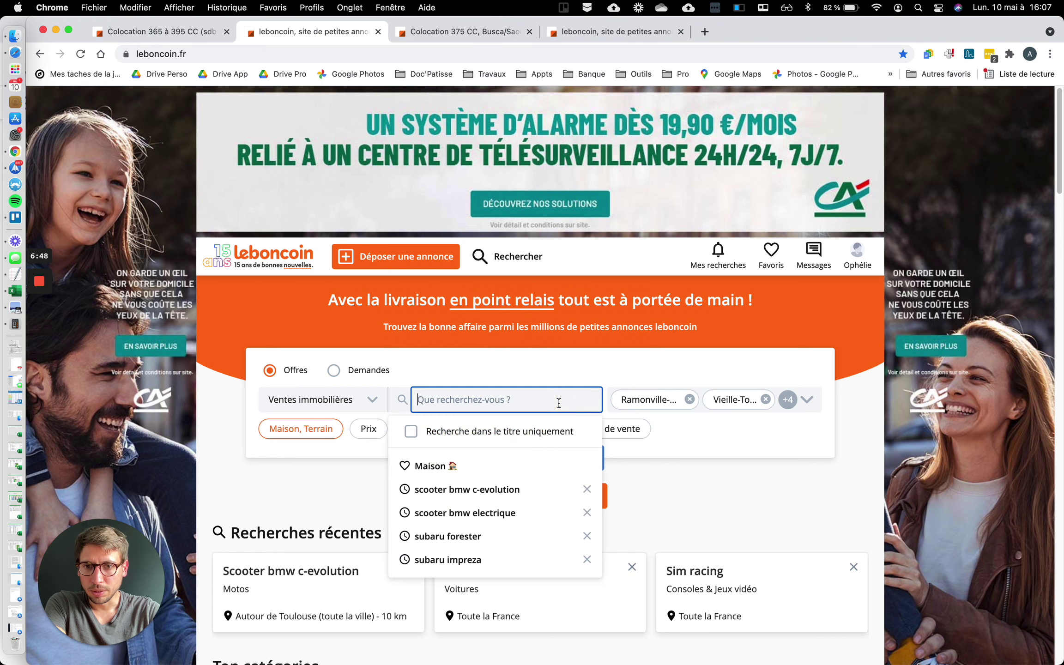
left_click(713, 442)
left_click(808, 400)
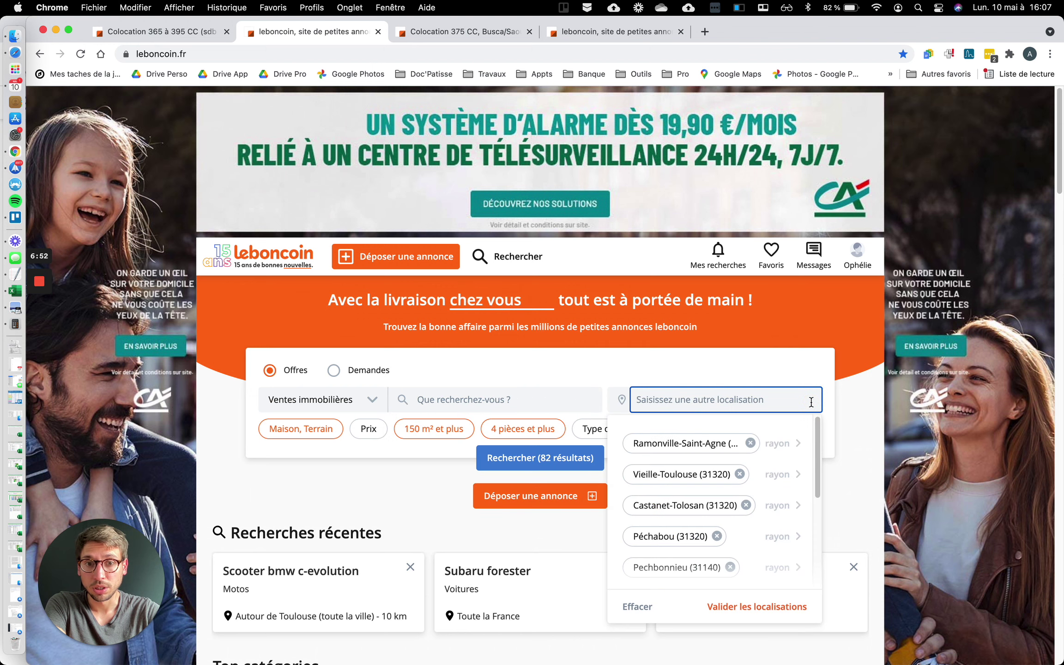
left_click(574, 383)
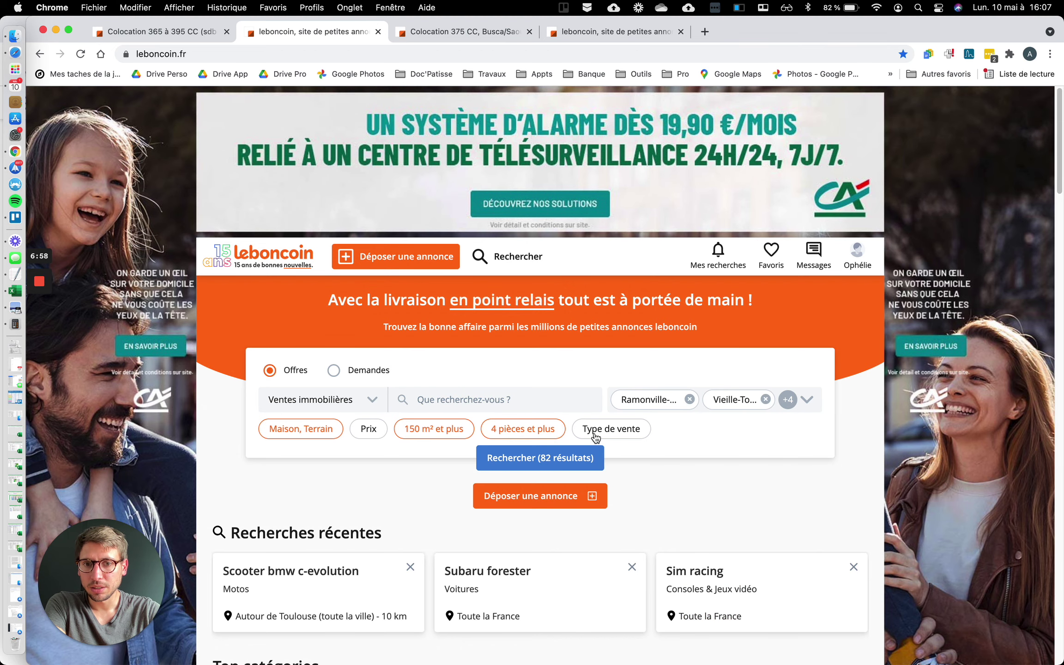
left_click(568, 468)
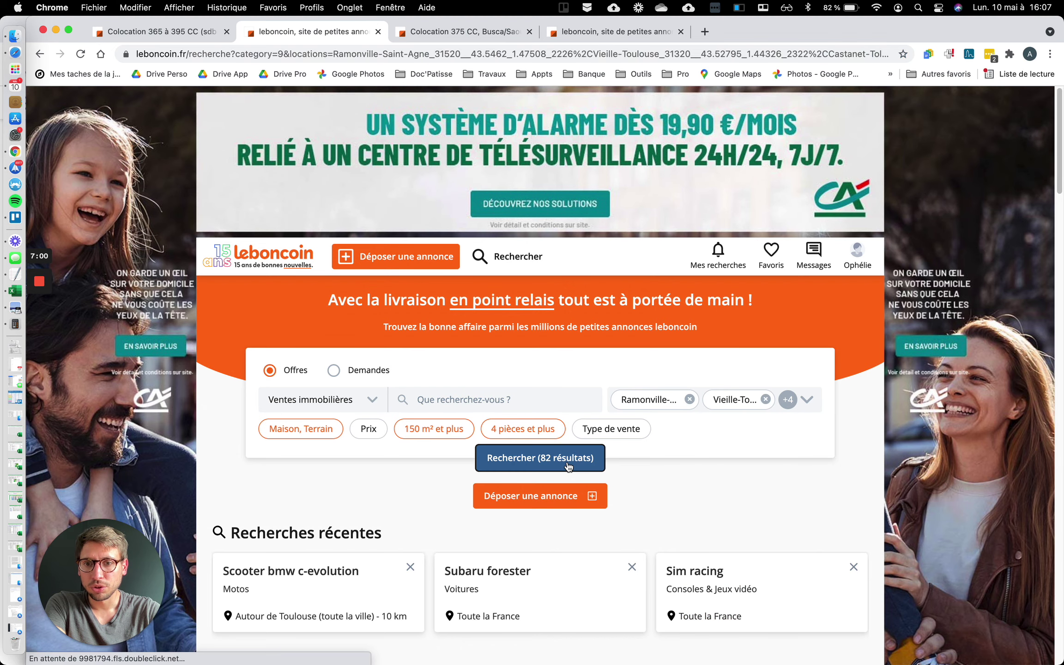
scroll(569, 468, "down", 1)
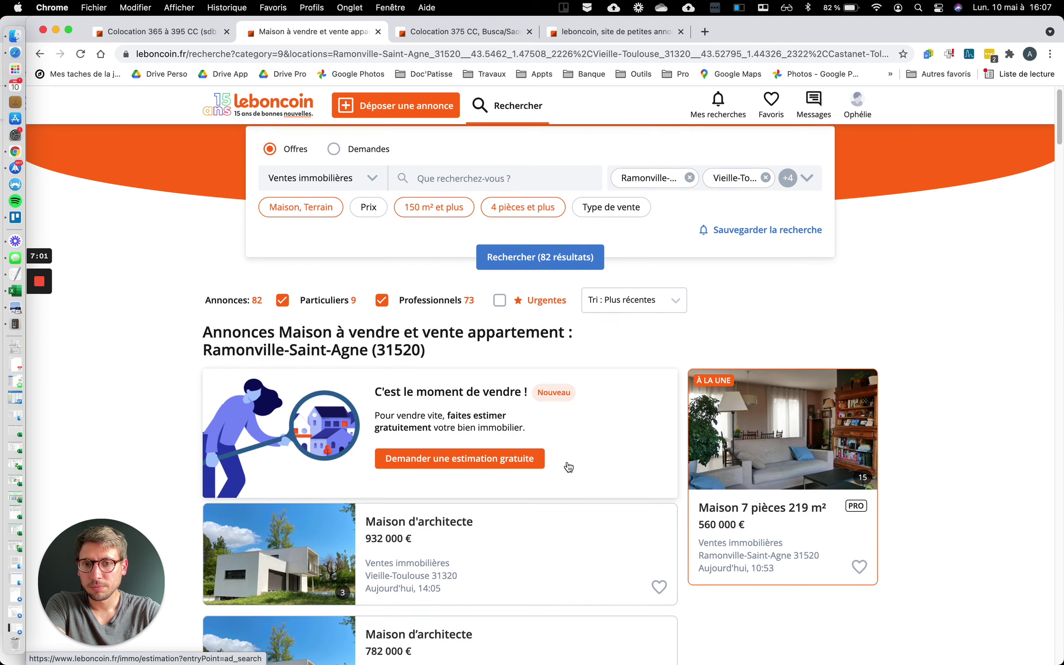
Filter the property results to Urgentes and compare them with the draft's Annonce urgente boost option
left_click(499, 302)
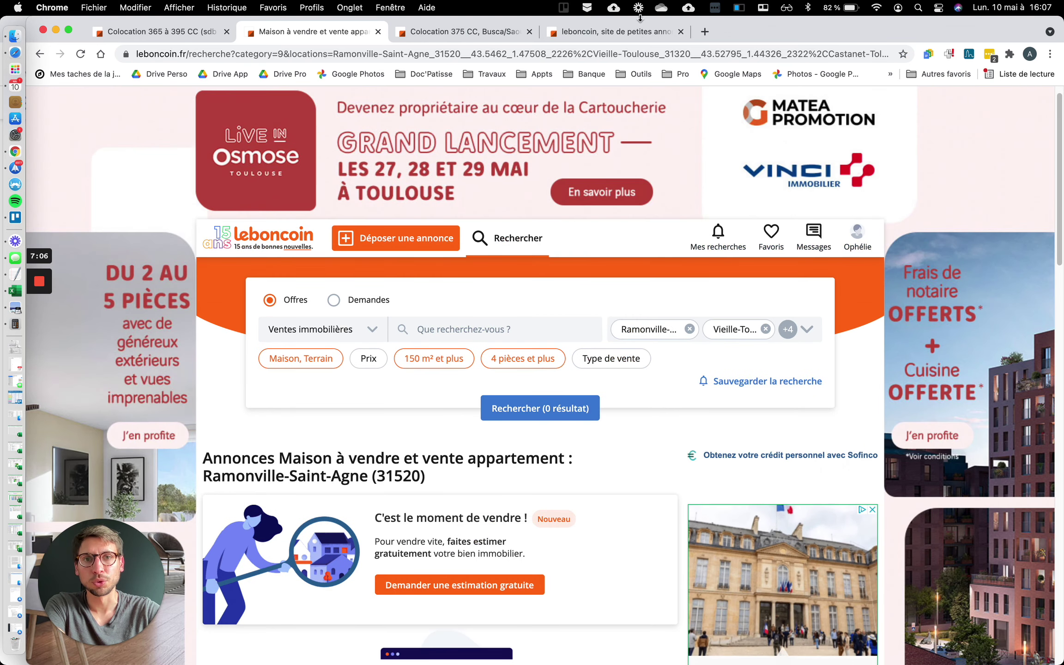
left_click(630, 30)
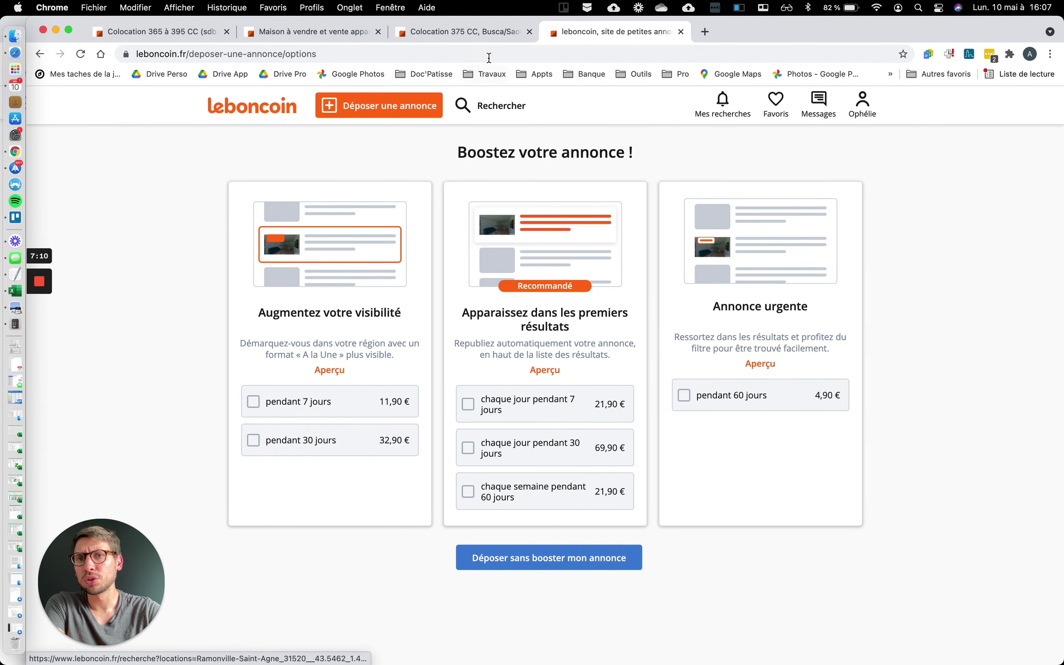
left_click(332, 34)
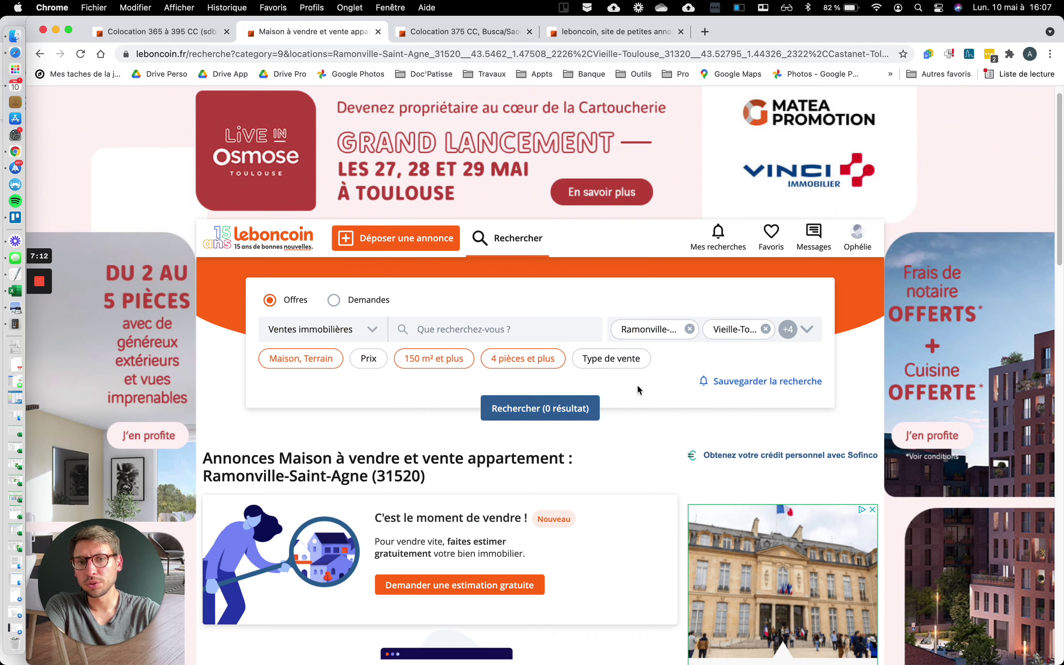
Rerun the property search without the Urgentes filter, locate an À la une listing, and return to the draft's boost options
left_click(508, 328)
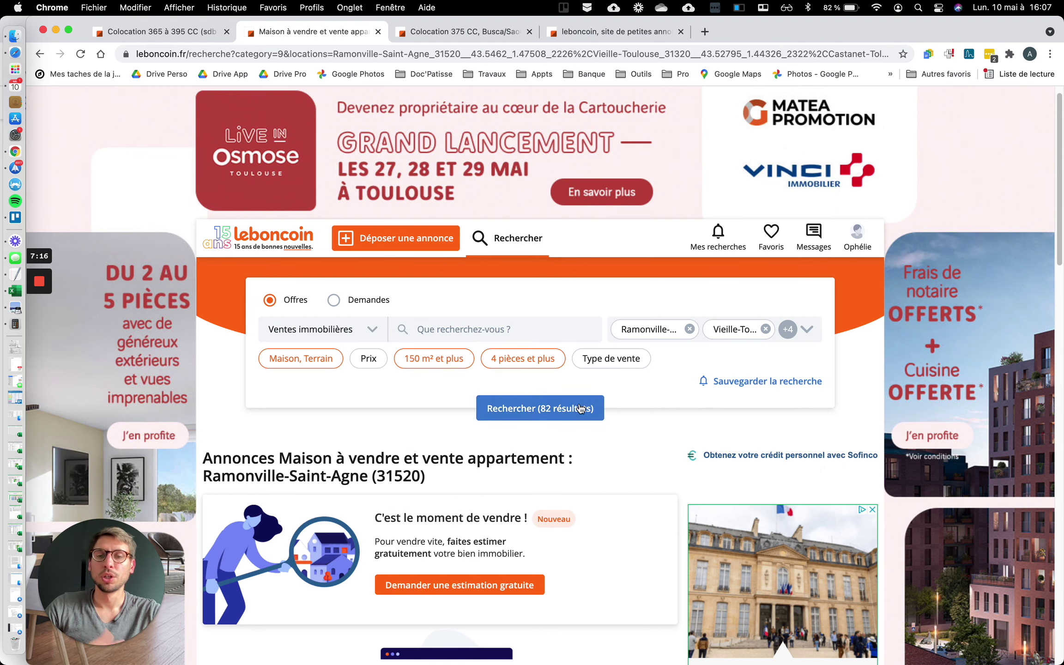
left_click(488, 400)
scroll(514, 500, "down", 20)
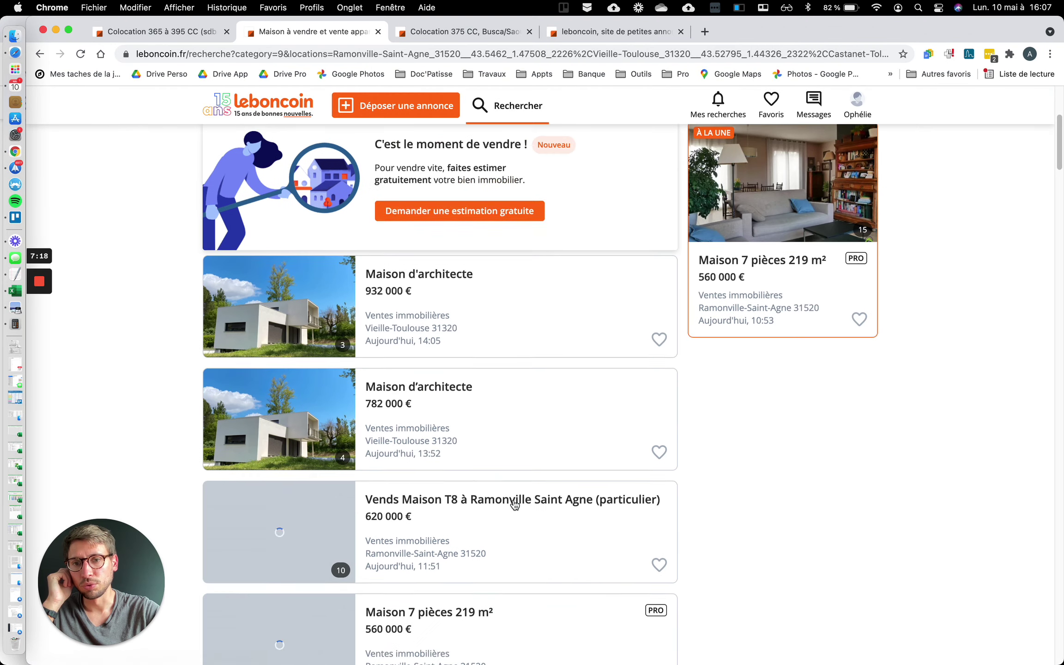
scroll(513, 503, "up", 5)
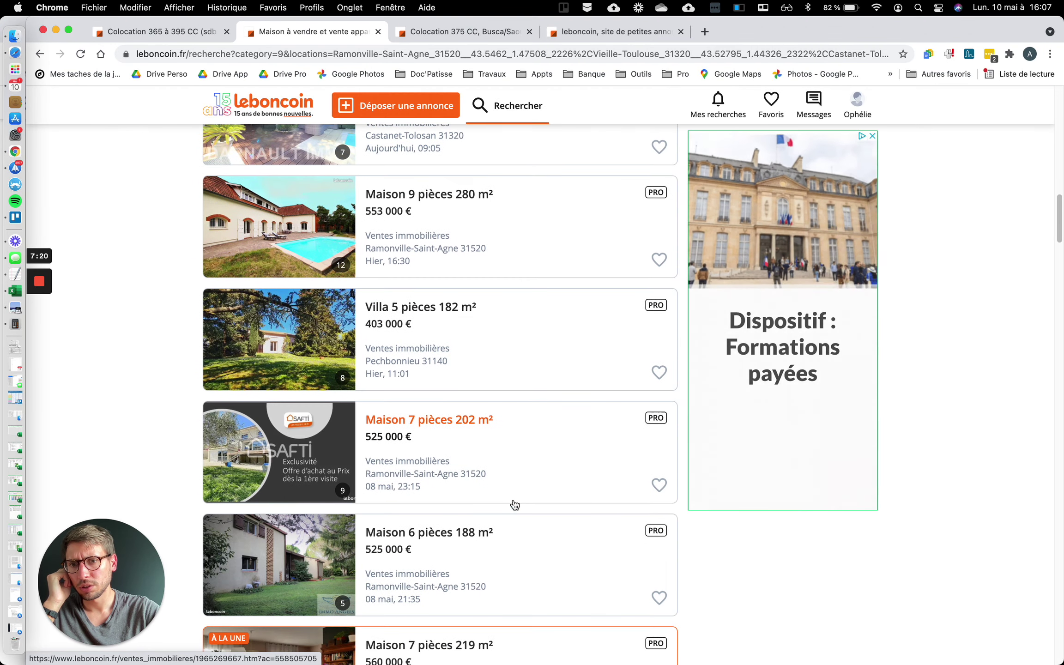
scroll(513, 503, "down", 5)
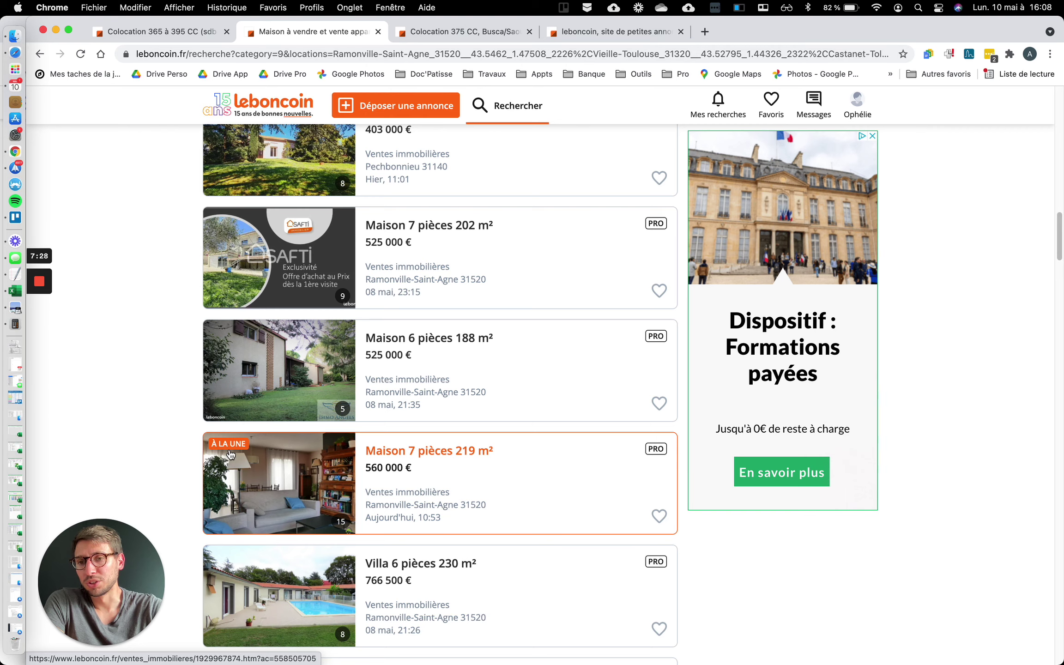
left_click(614, 31)
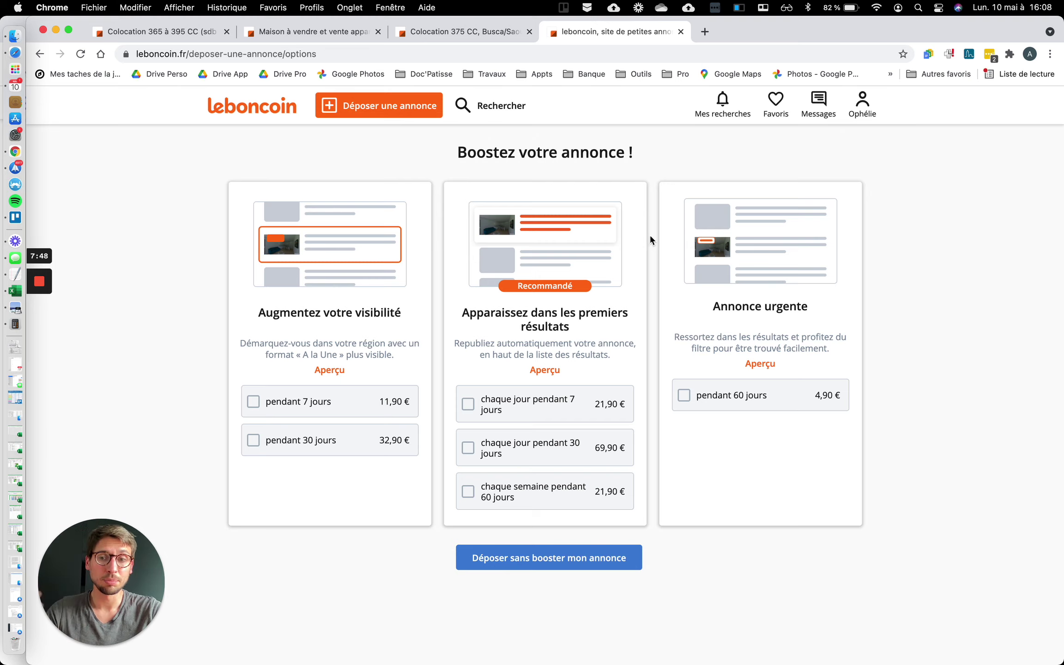
Open the account's own listings from the 375 CC listing page and examine that listing's daily view trend
left_click(453, 35)
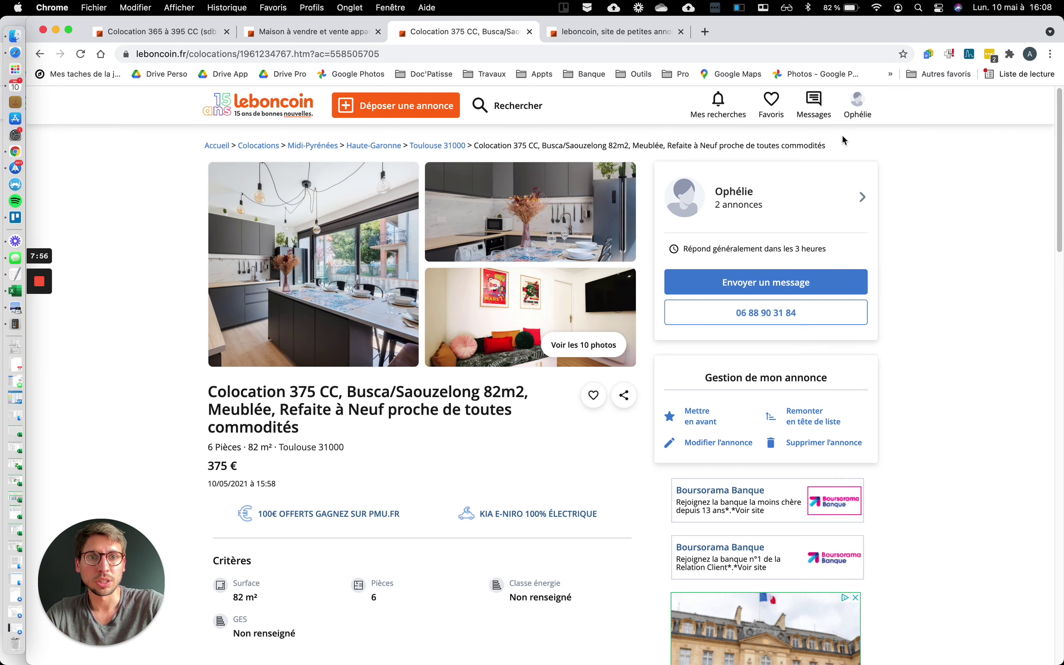
left_click(862, 113)
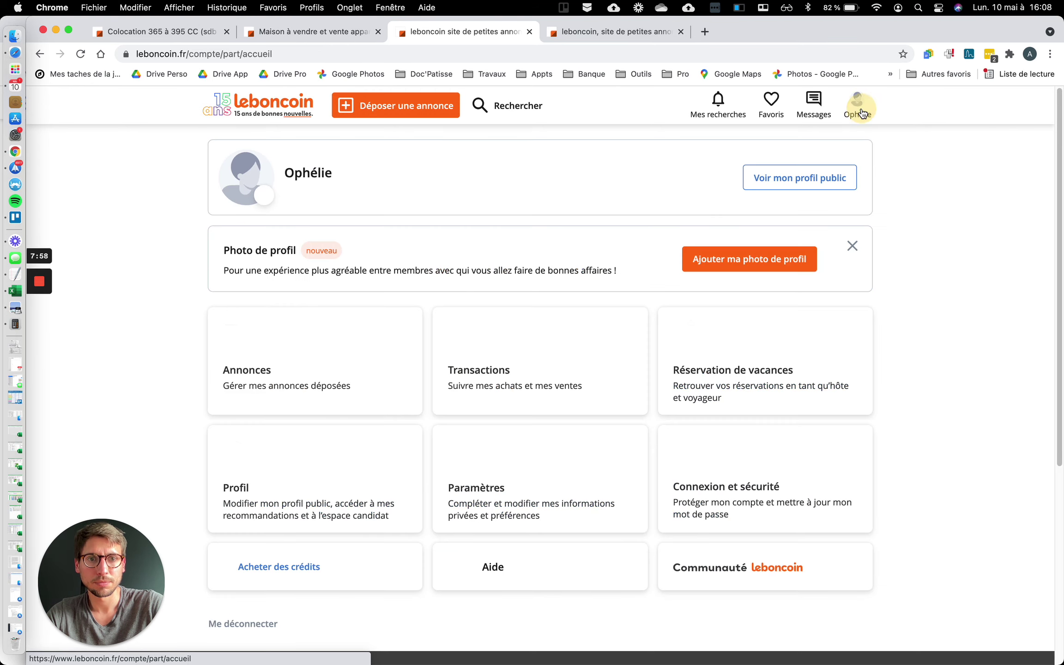
left_click(229, 352)
scroll(638, 447, "down", 5)
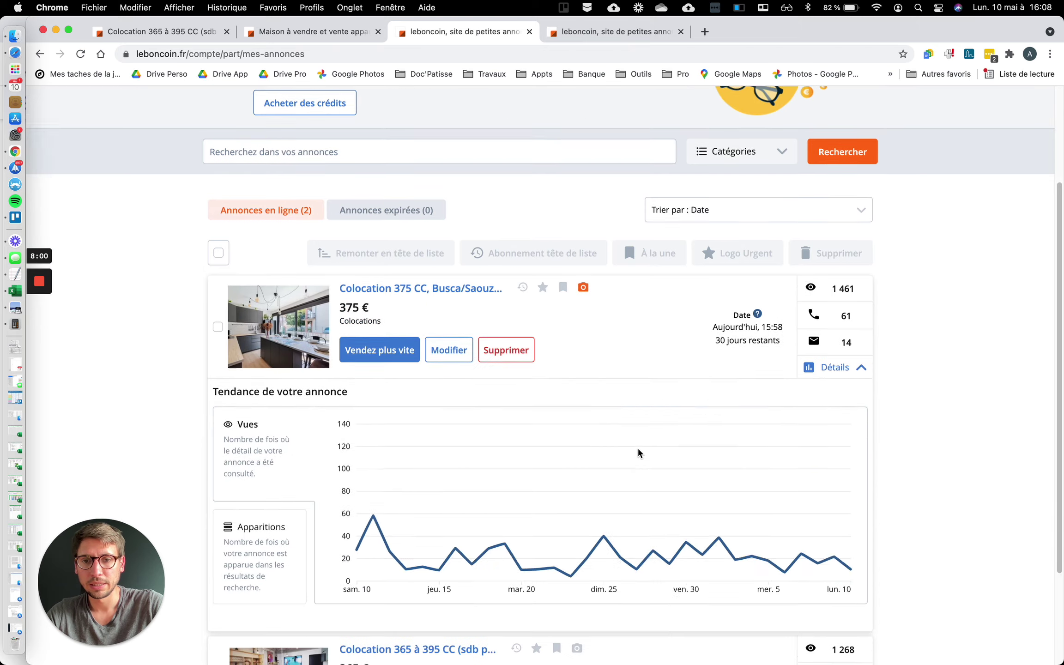
mouse_move(373, 304)
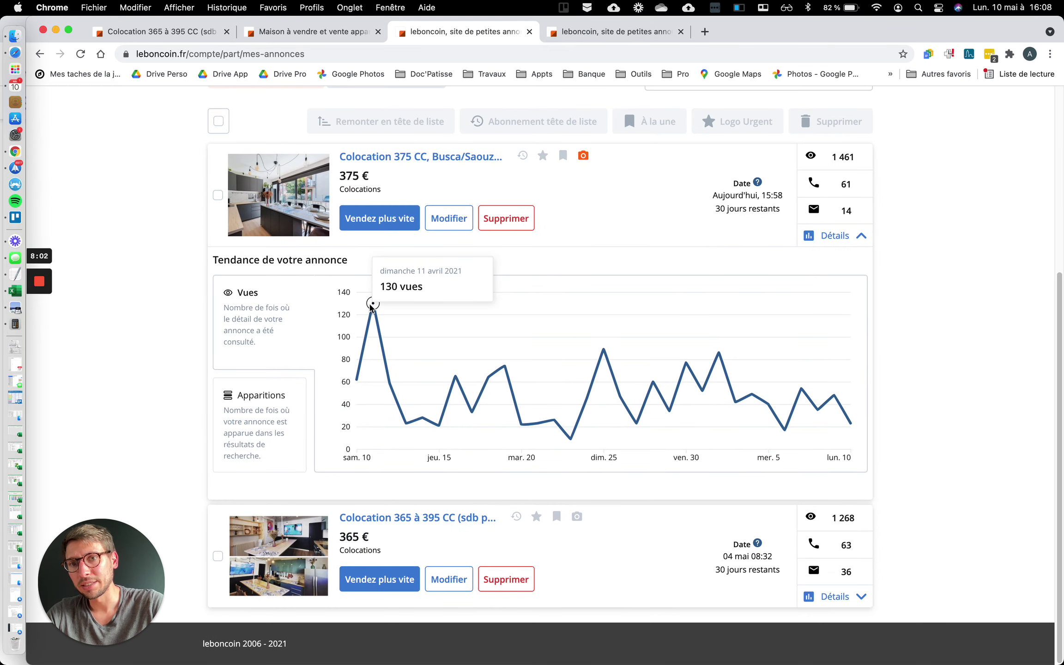
mouse_move(357, 379)
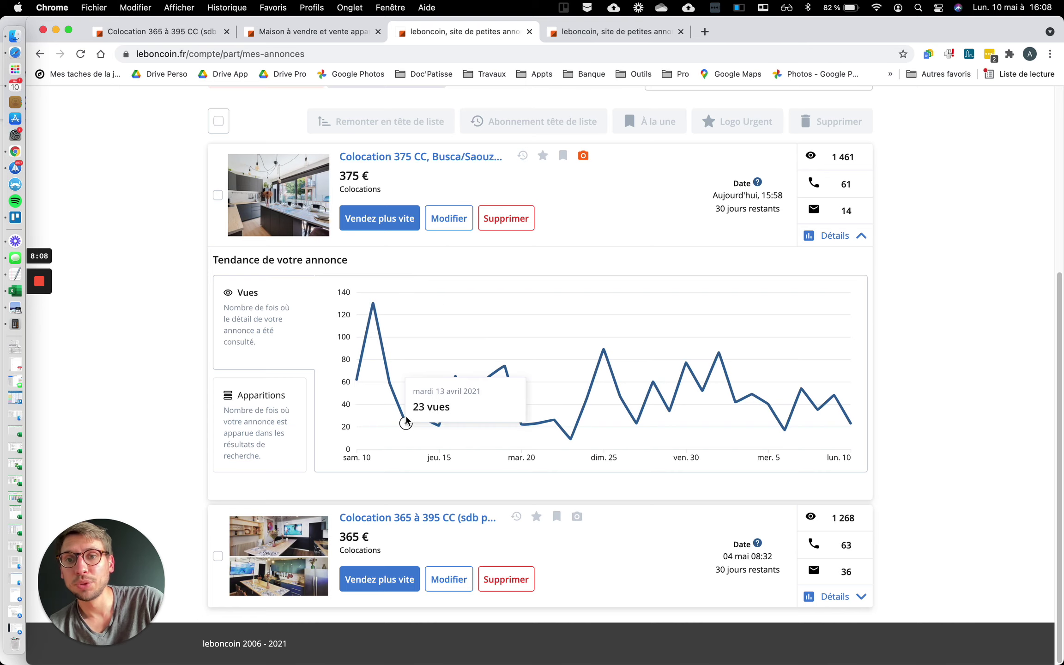
mouse_move(442, 433)
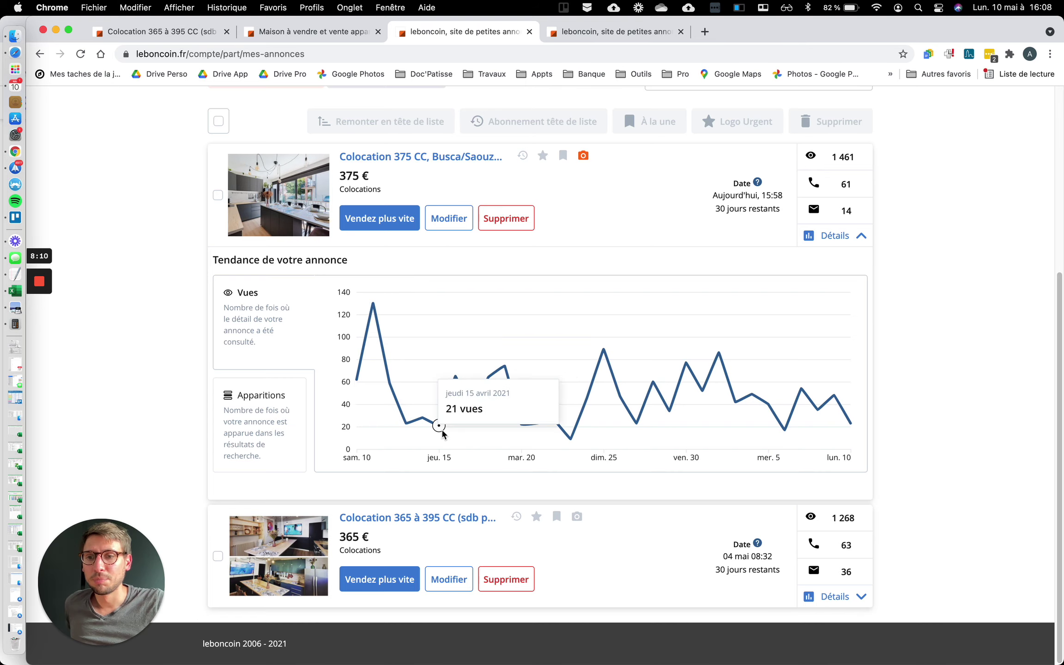
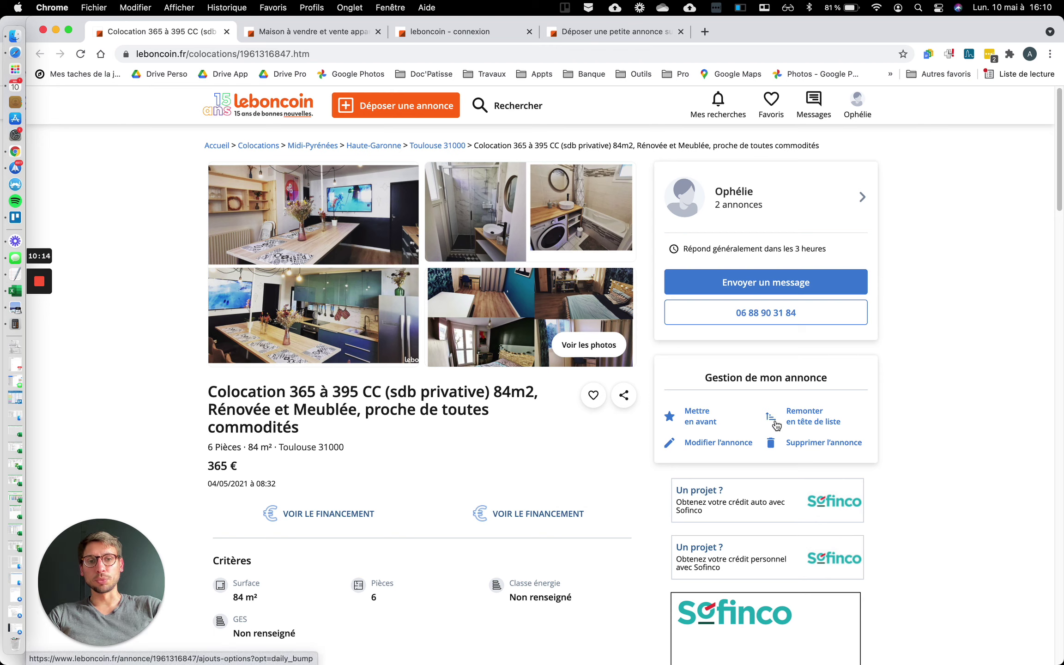
Open the top-of-list boost options for the 365 à 395 CC listing, select only Immediatement and accept the Conditions Générales de Vente
left_click(813, 421)
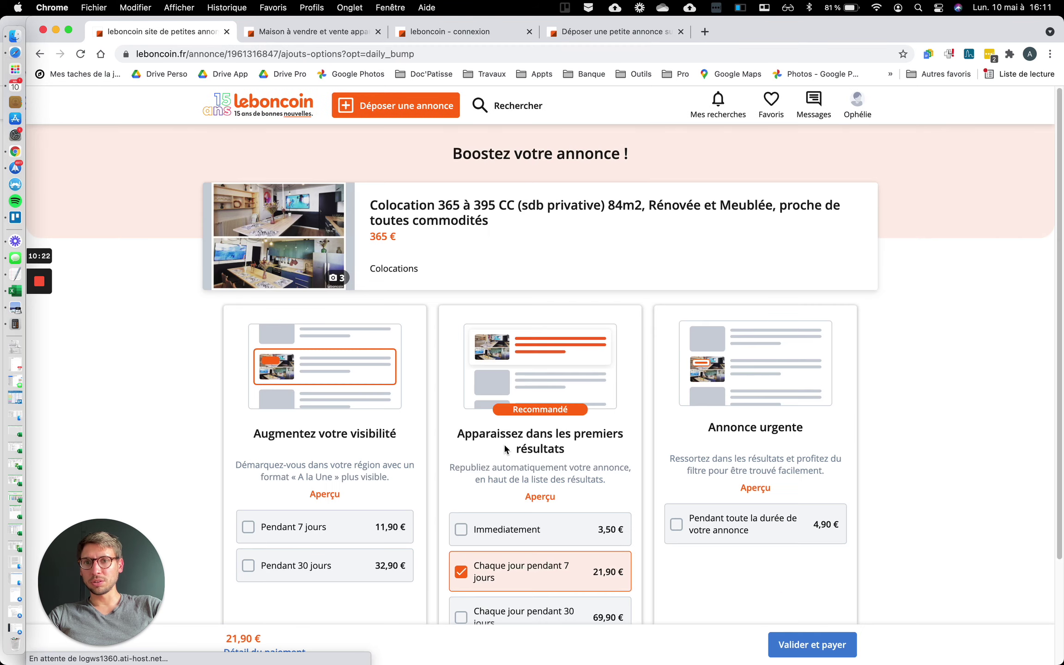
scroll(518, 504, "down", 3)
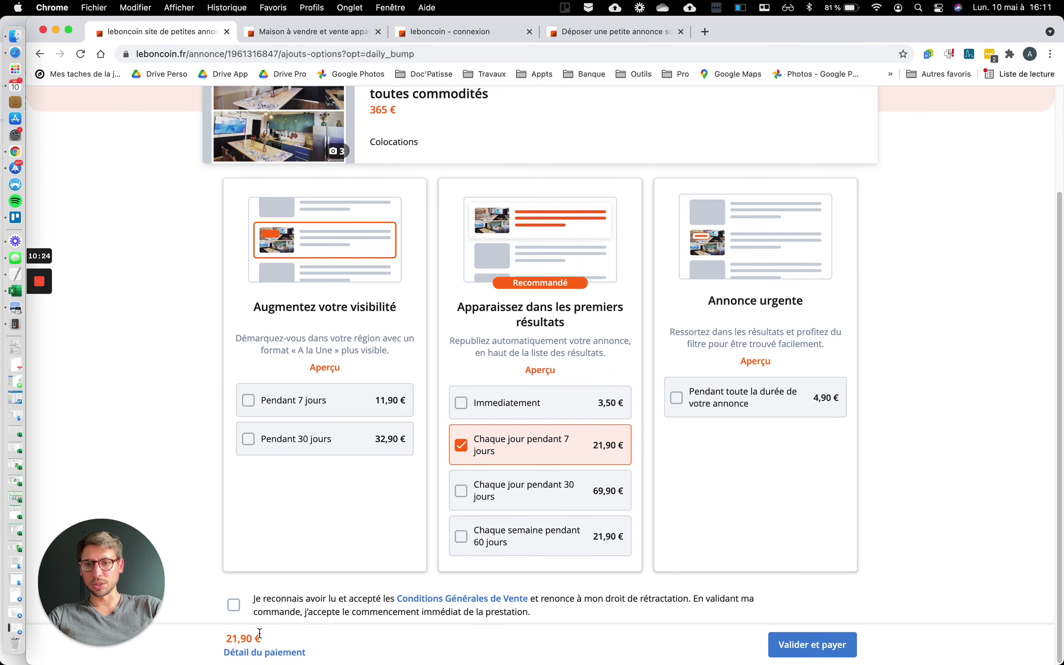
left_click(461, 403)
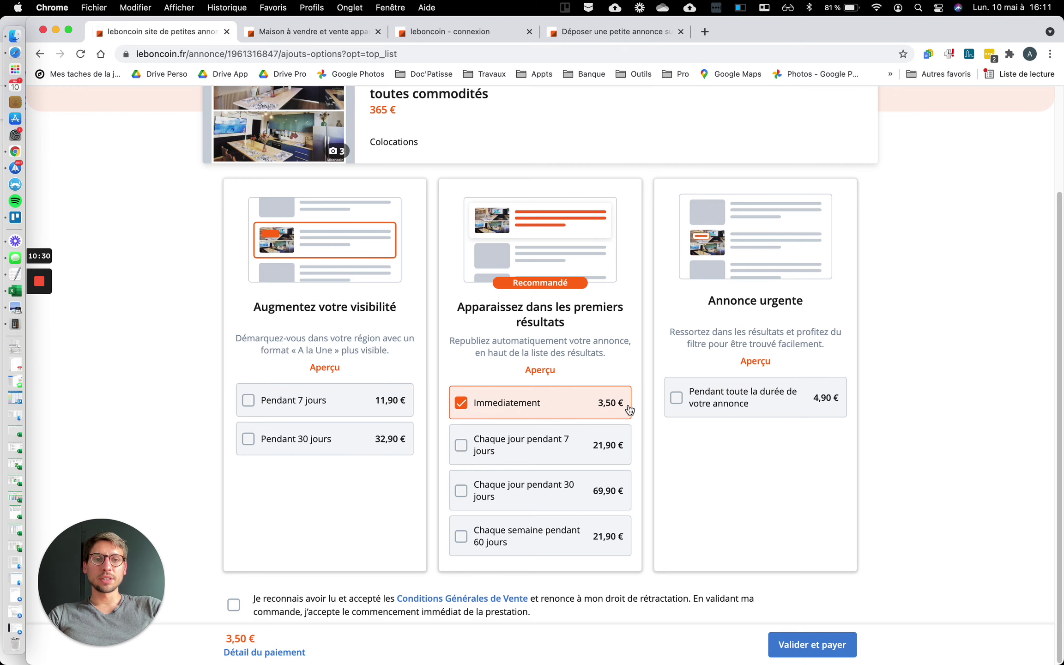
scroll(629, 410, "down", 1)
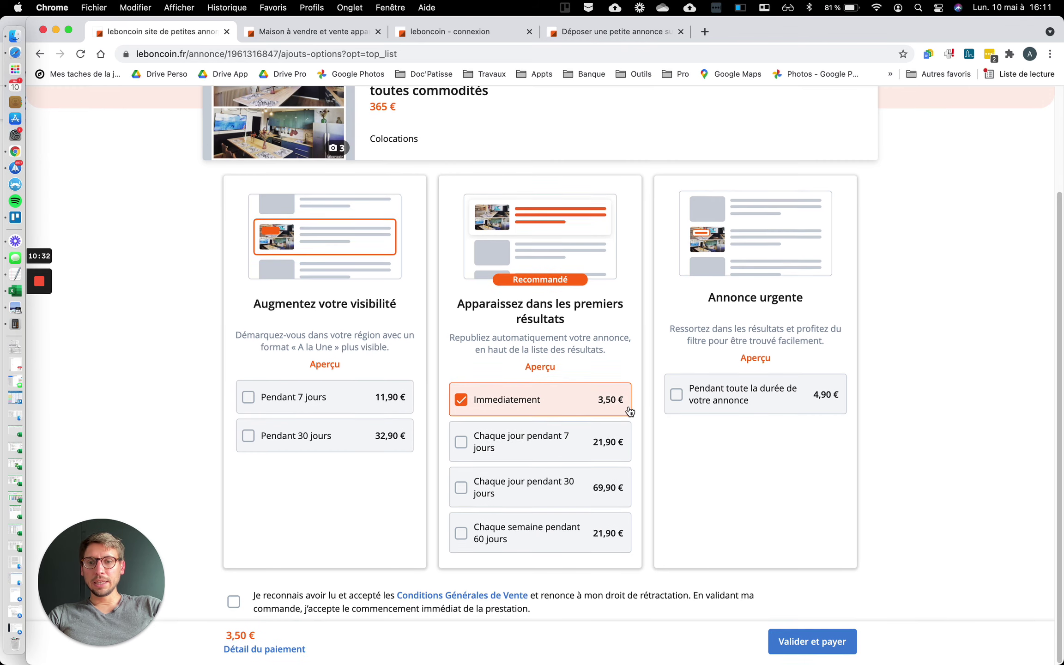
left_click(233, 604)
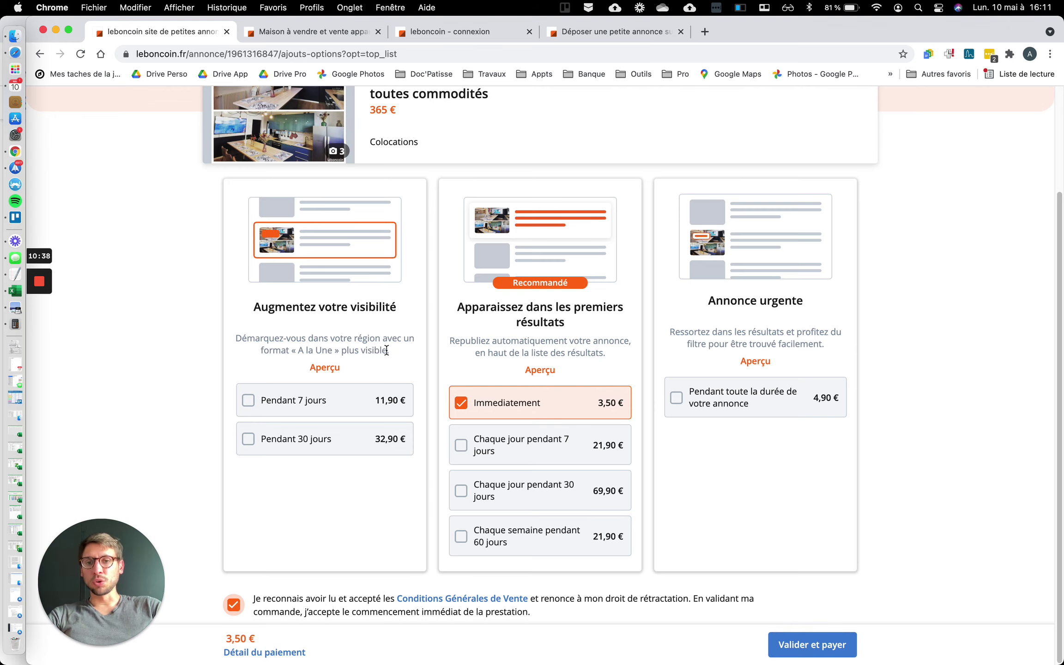
Close the leftover leboncoin connexion page and return to the 365 à 395 CC listing's boost options
left_click(343, 31)
left_click(458, 33)
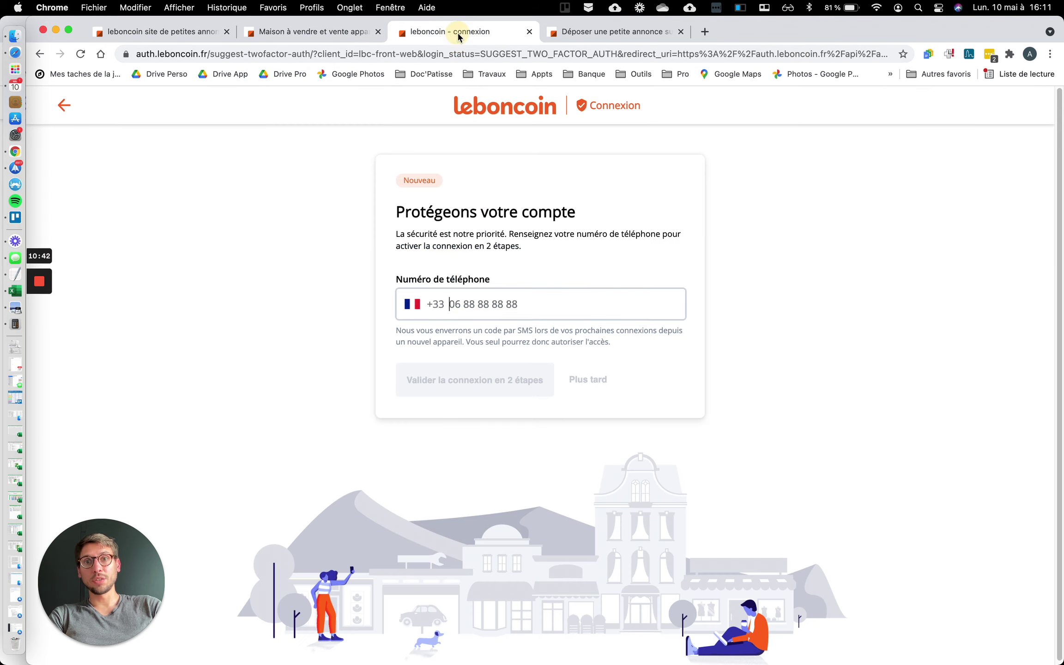
left_click(529, 31)
left_click(347, 33)
left_click(157, 32)
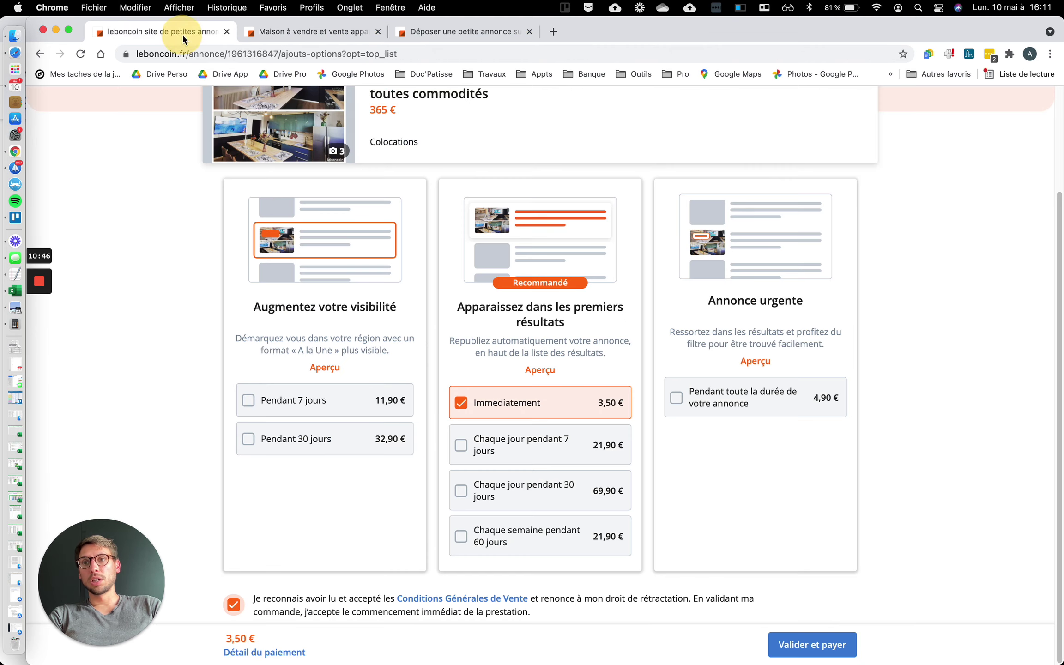
Open the 375 CC listing from the account's own listings and bring up its edit form
scroll(333, 350, "up", 3)
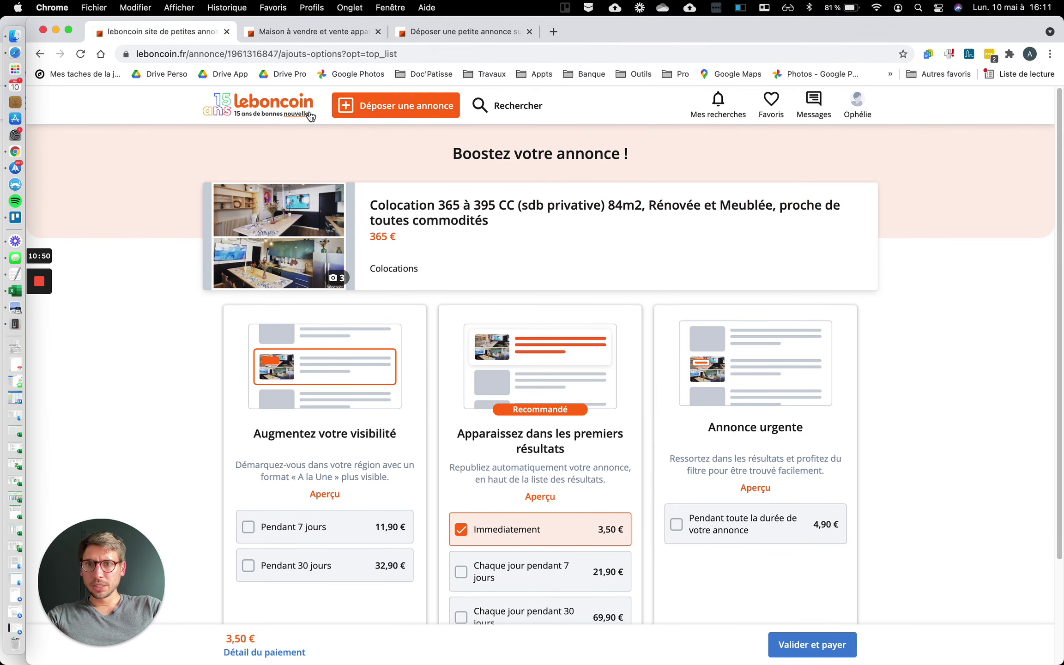
left_click(857, 106)
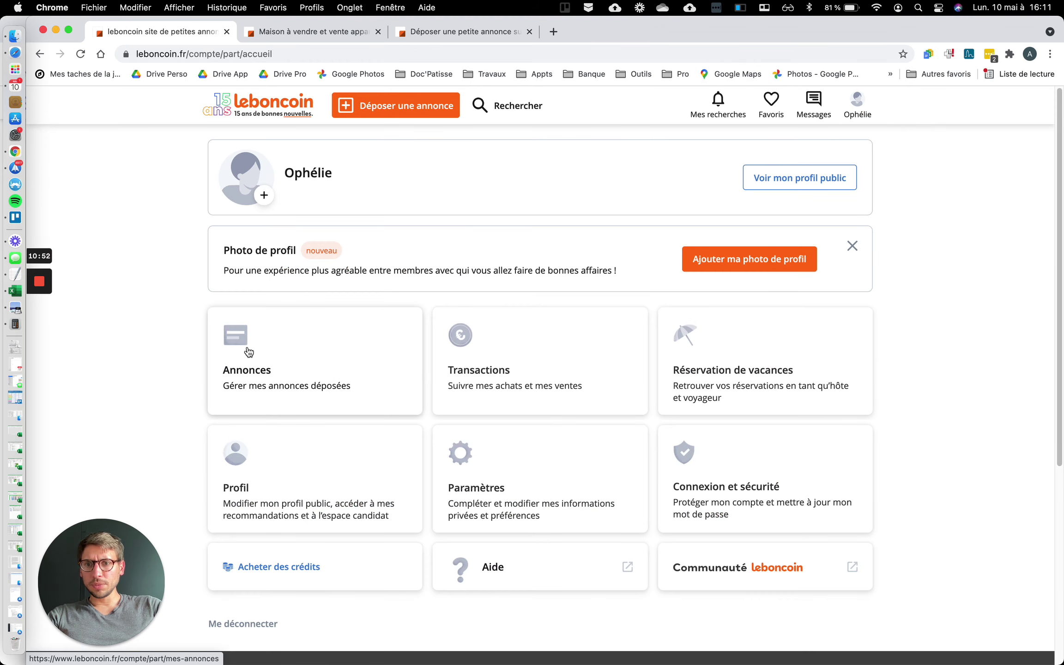
left_click(249, 352)
scroll(489, 432, "down", 5)
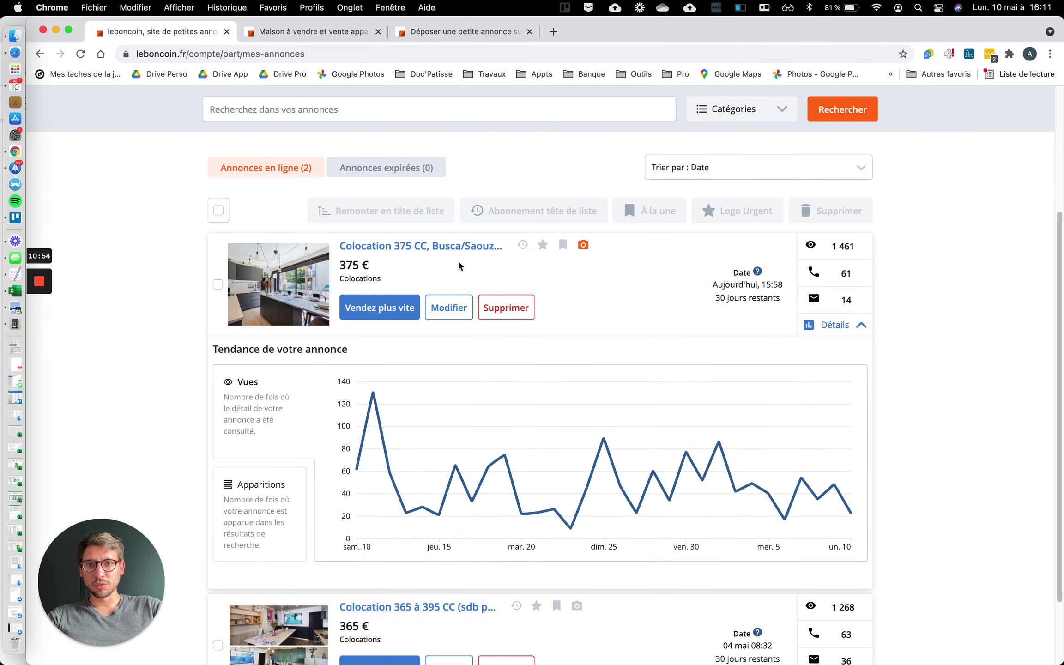
left_click(452, 246)
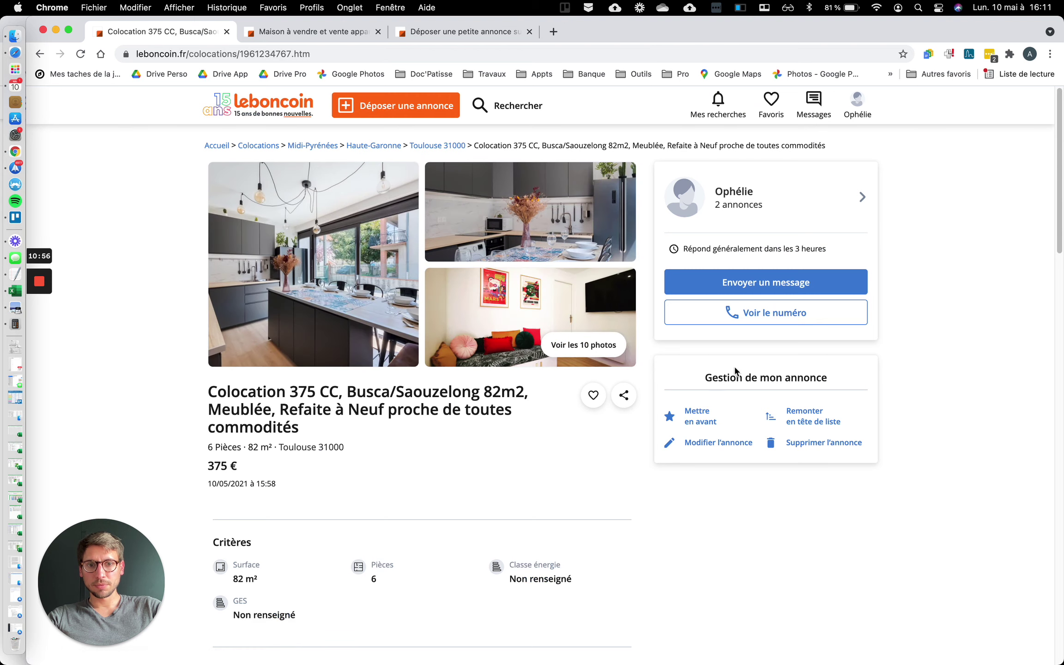
left_click(720, 443)
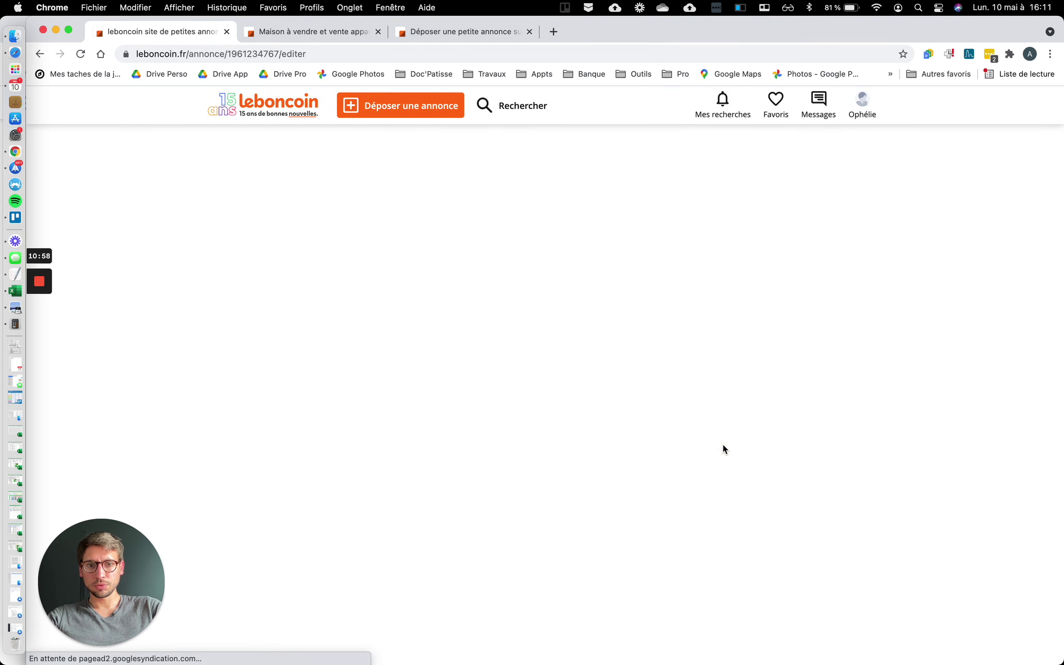
Review the 375 CC listing's edit form, from the modification fee notice through the photo pack and location to the validation of changes
scroll(467, 494, "down", 2)
scroll(440, 542, "down", 2)
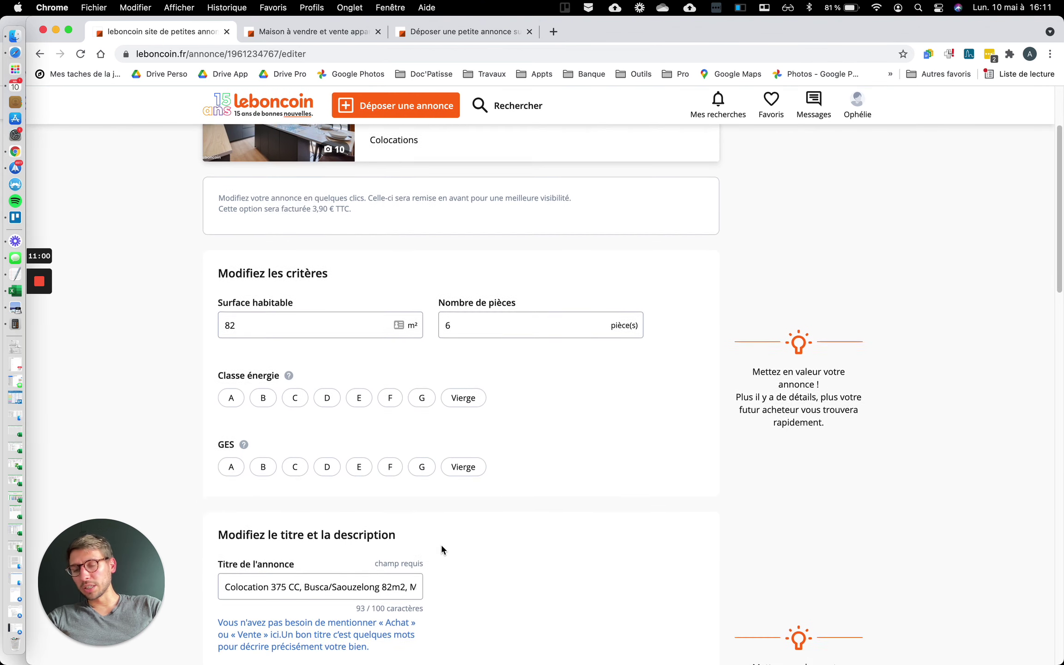
scroll(440, 543, "up", 5)
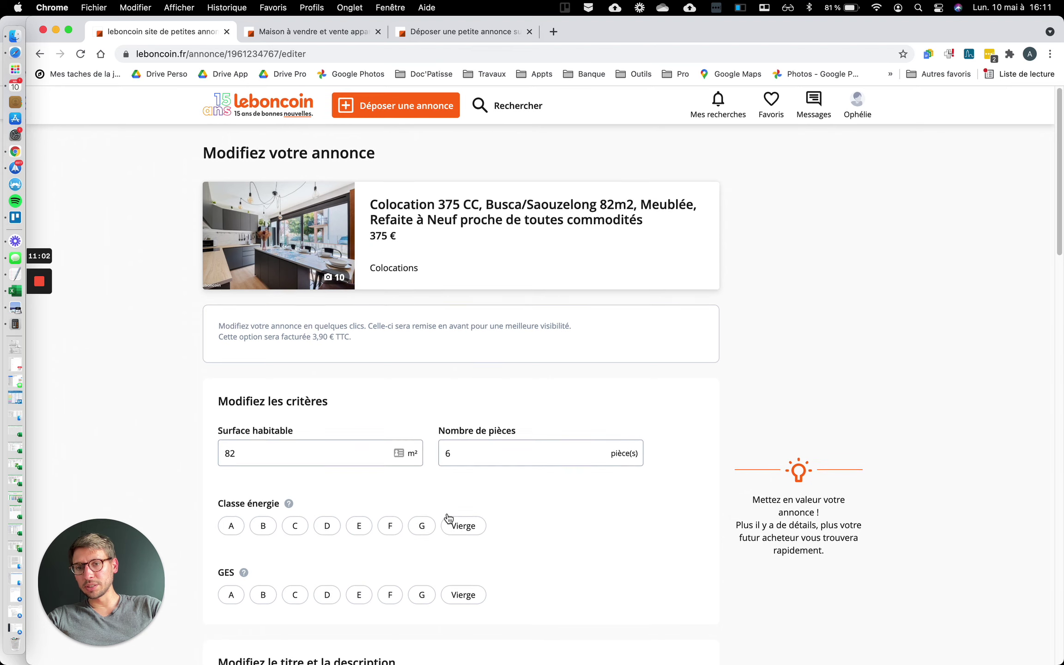
scroll(439, 515, "down", 15)
scroll(439, 516, "down", 14)
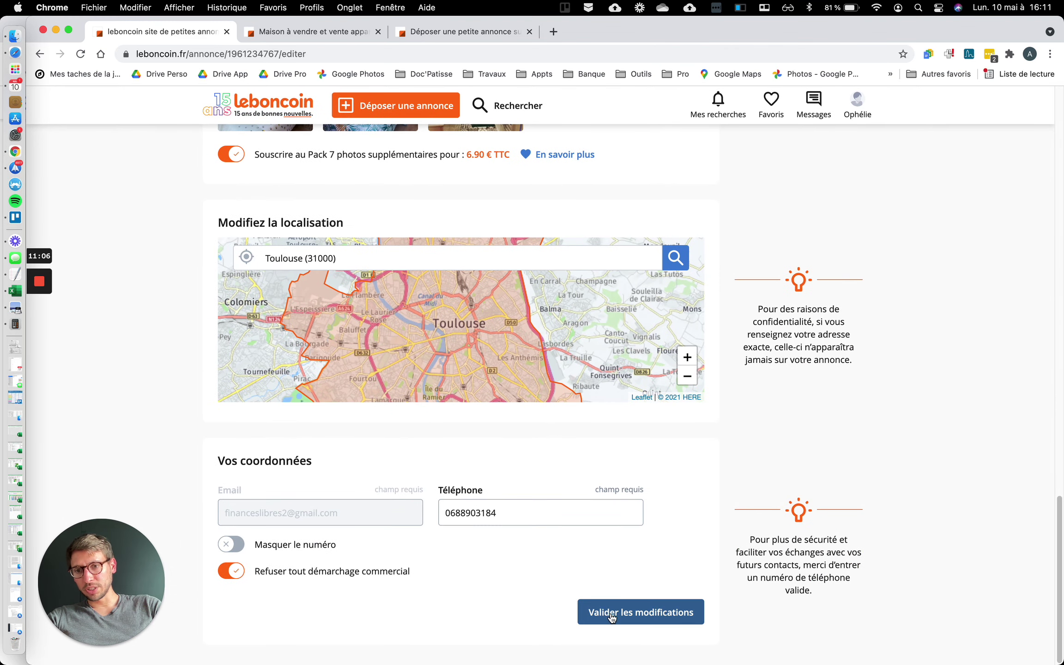
left_click(617, 617)
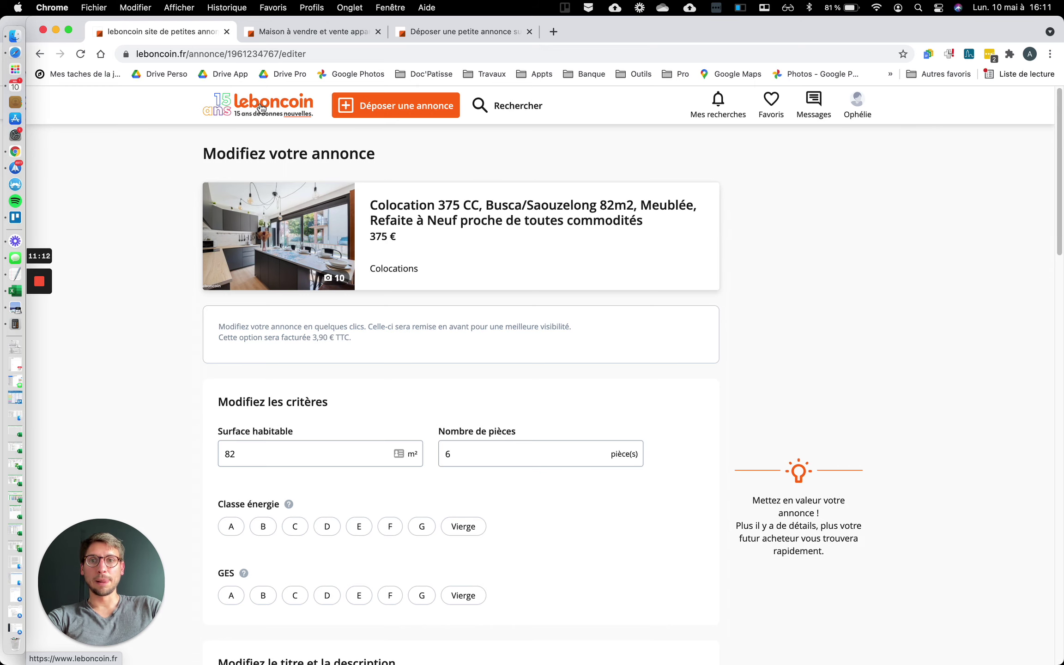
Leave the edit form, open the 375 CC listing's boost options from the account's own listings and select only Immediatement
left_click(262, 108)
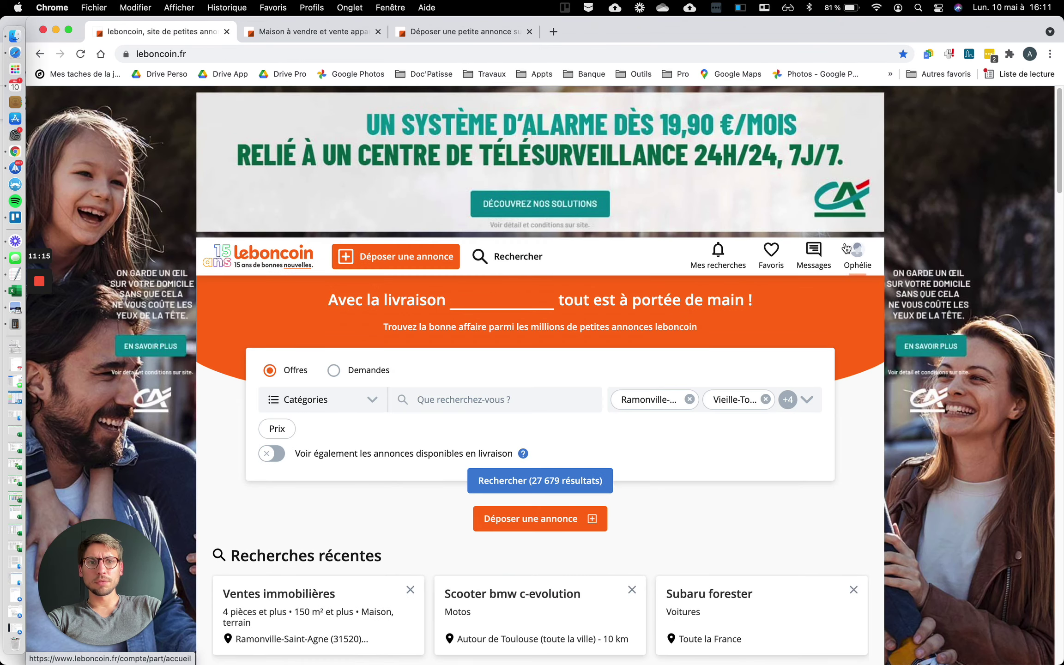
left_click(846, 249)
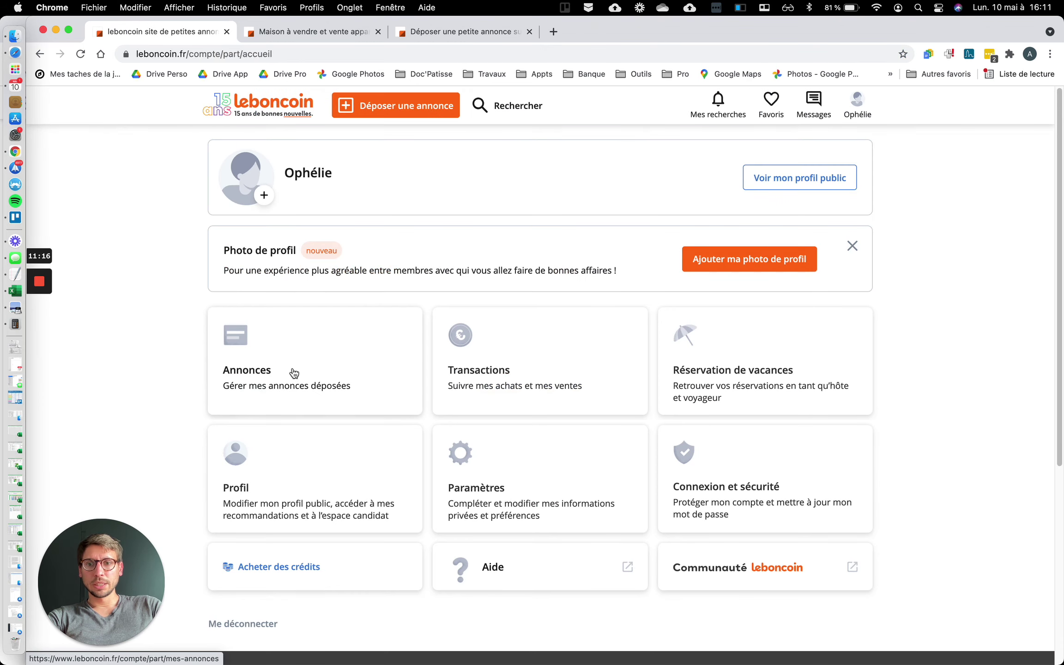
left_click(236, 371)
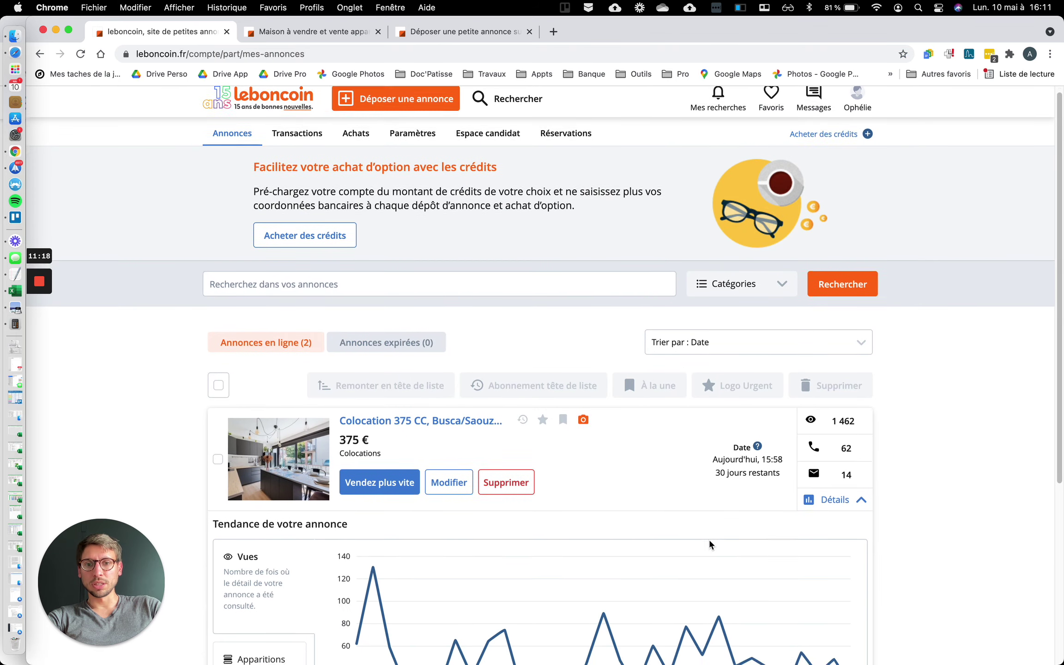
scroll(708, 538, "down", 4)
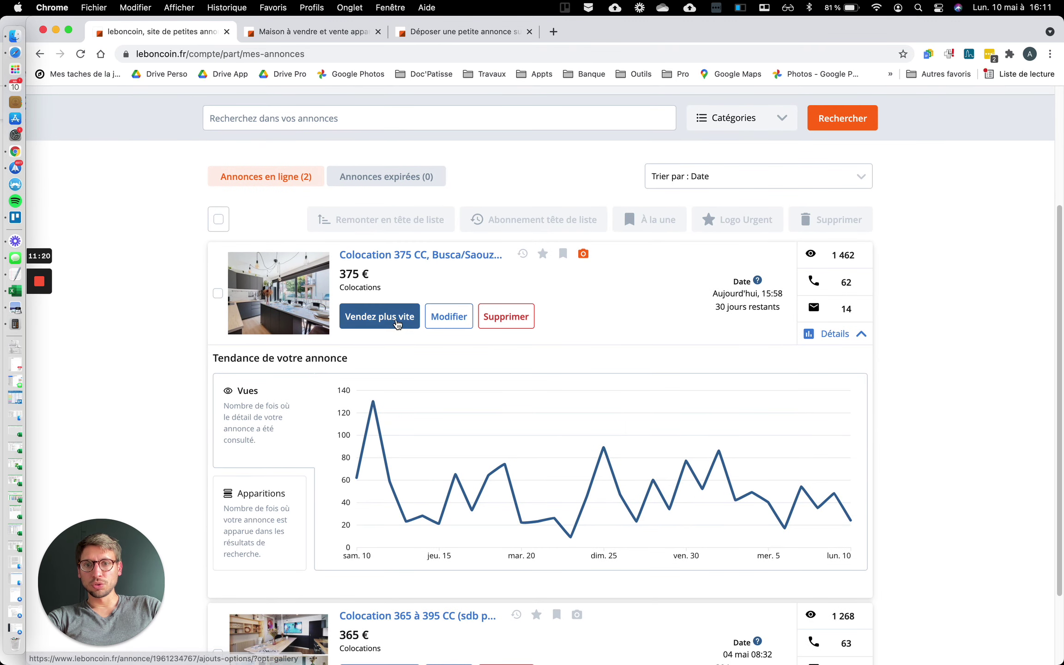
left_click(375, 319)
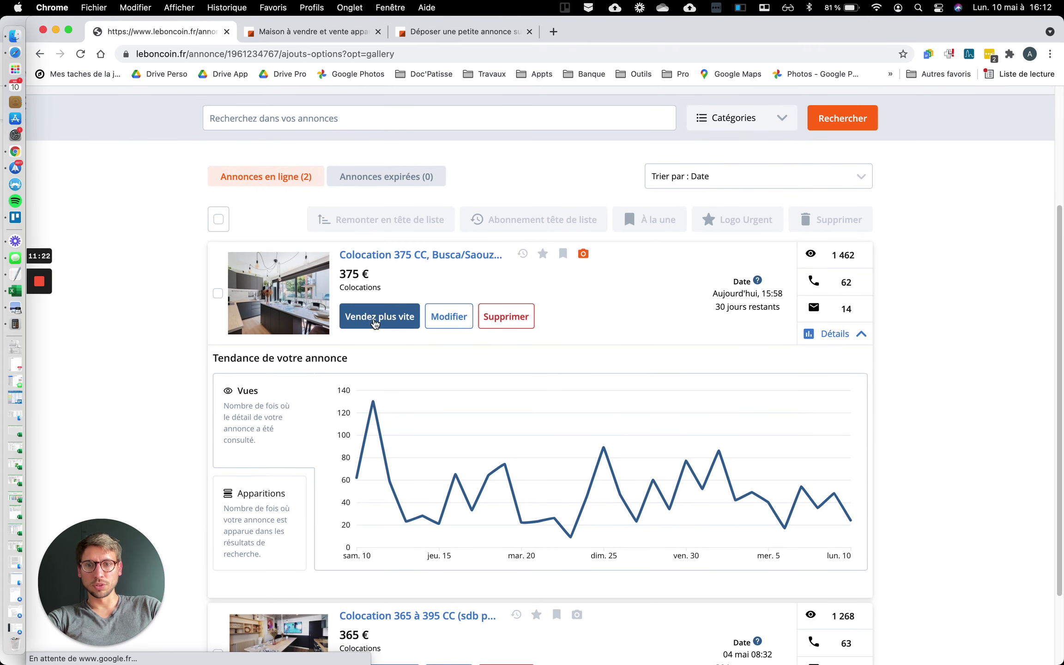
scroll(536, 417, "down", 3)
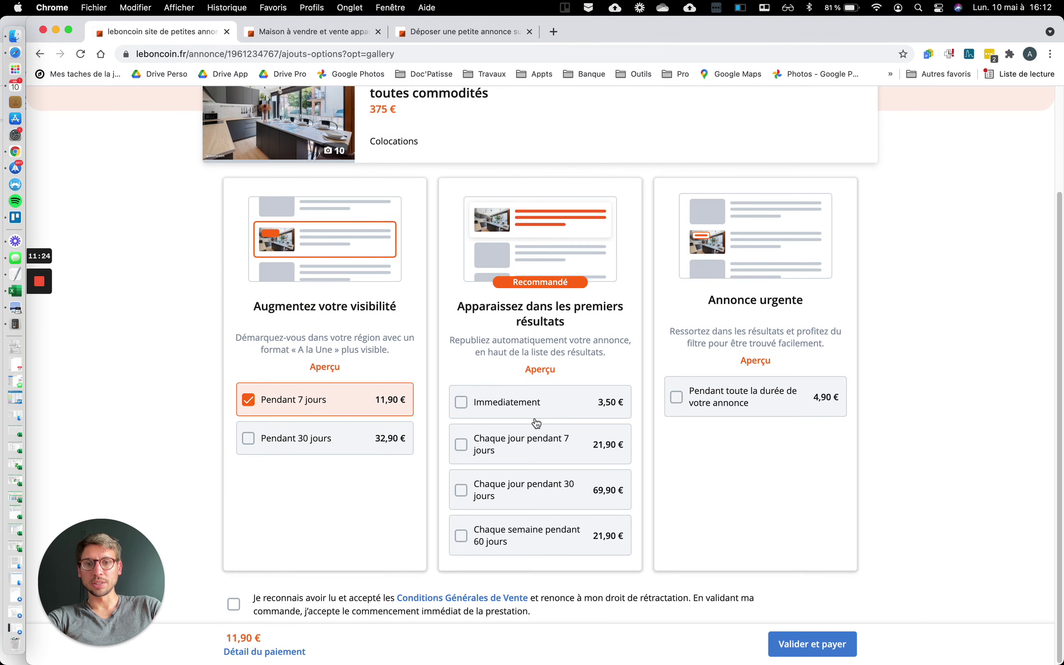
left_click(462, 404)
left_click(250, 401)
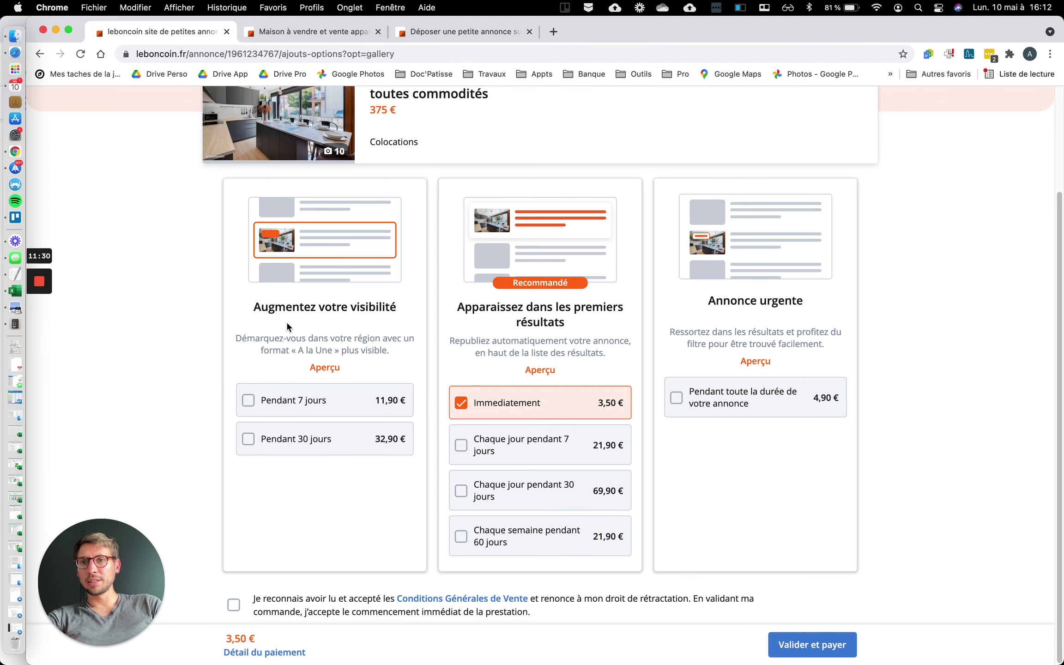
Return to the account's own listings and compare the Vues and Apparitions trends of the 375 CC listing
scroll(286, 321, "up", 3)
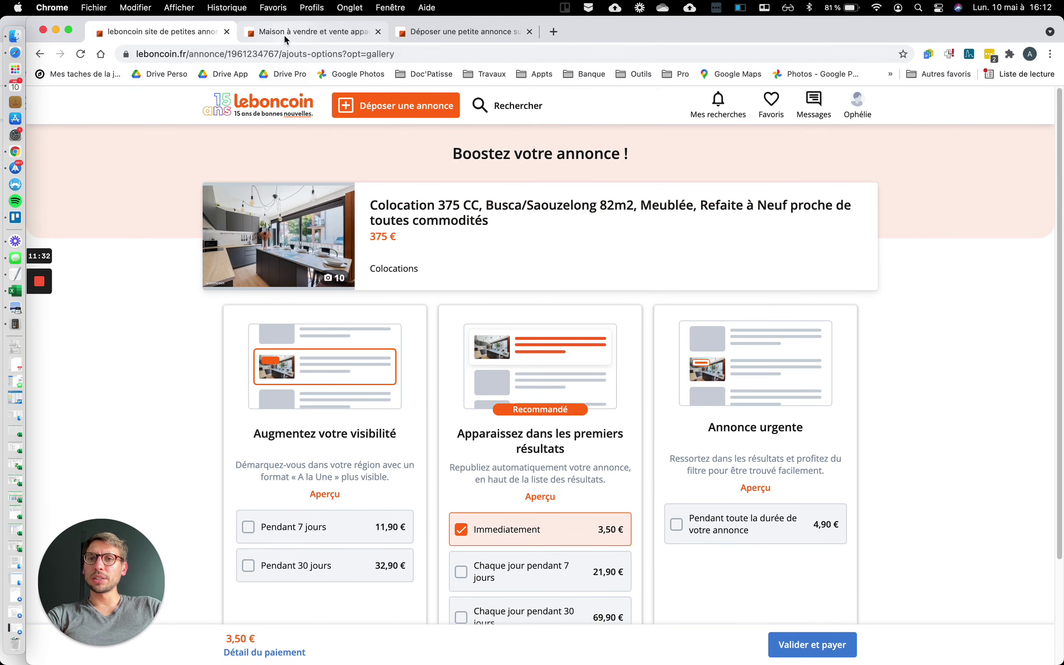
left_click(857, 107)
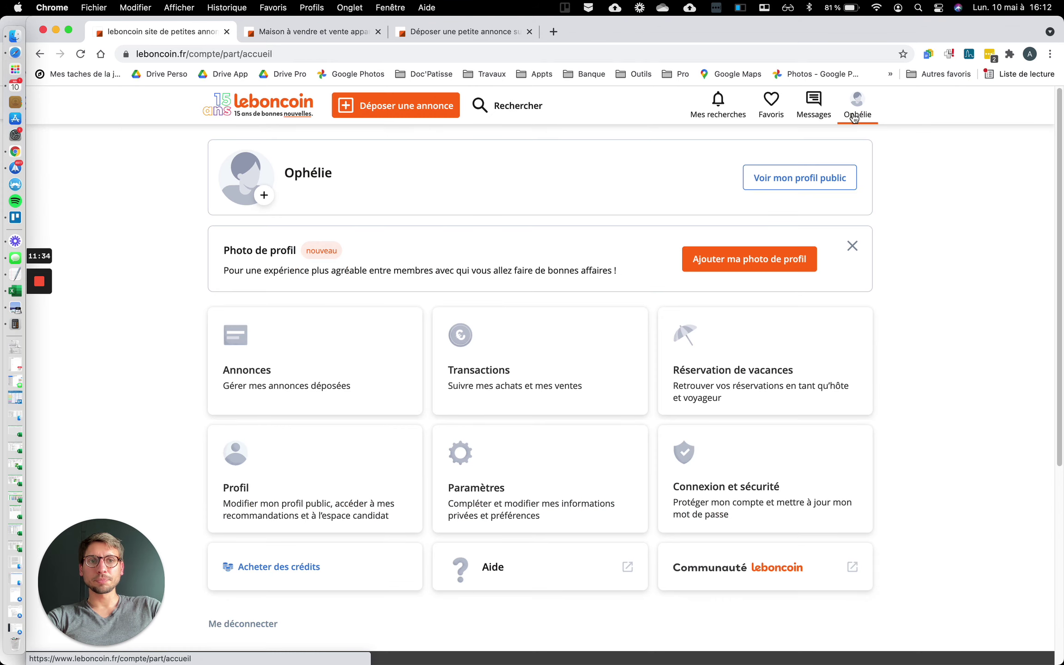
left_click(250, 374)
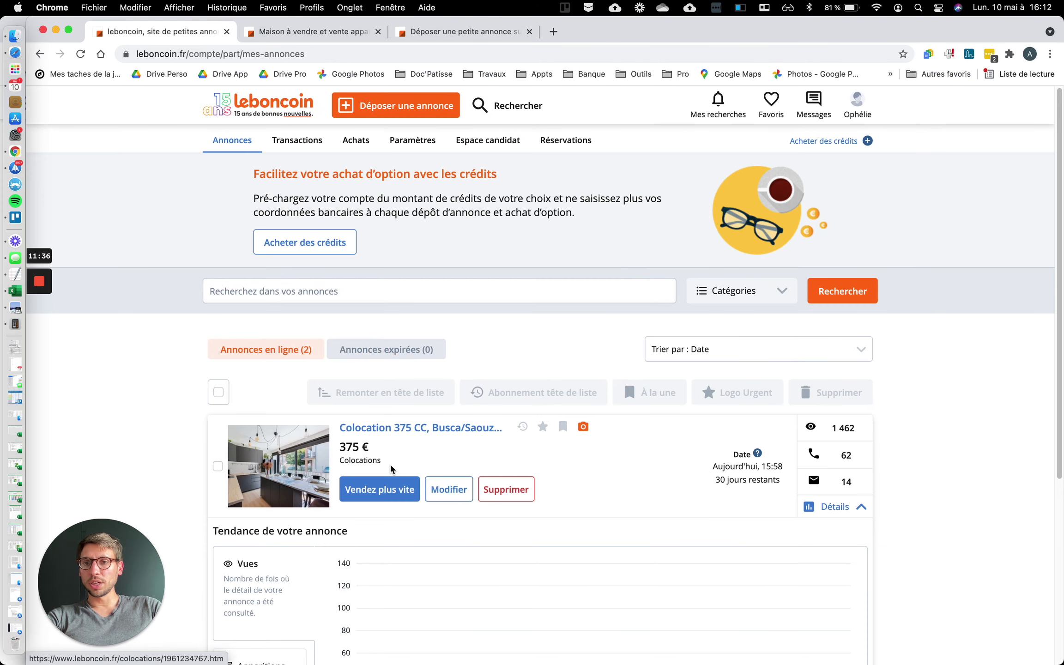
scroll(390, 463, "down", 6)
scroll(390, 469, "up", 1)
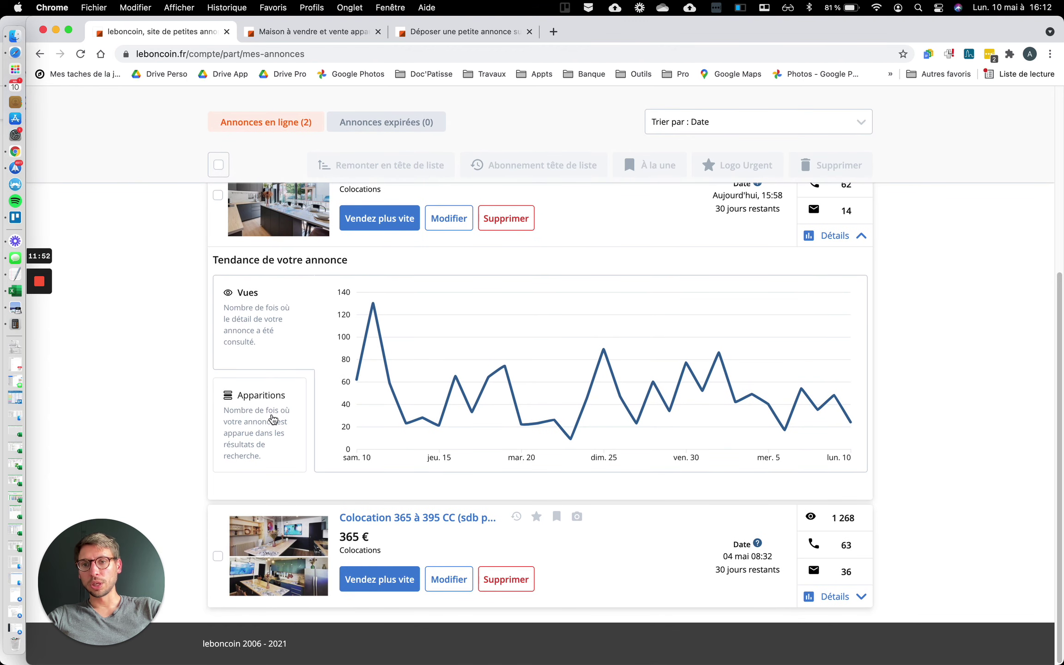
left_click(274, 414)
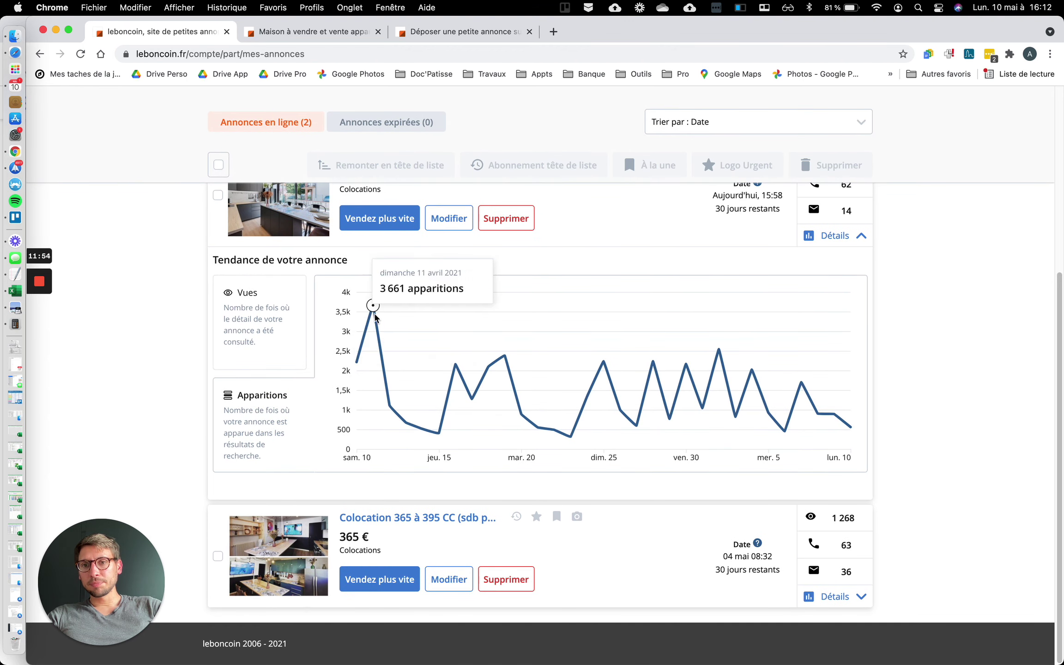
mouse_move(379, 307)
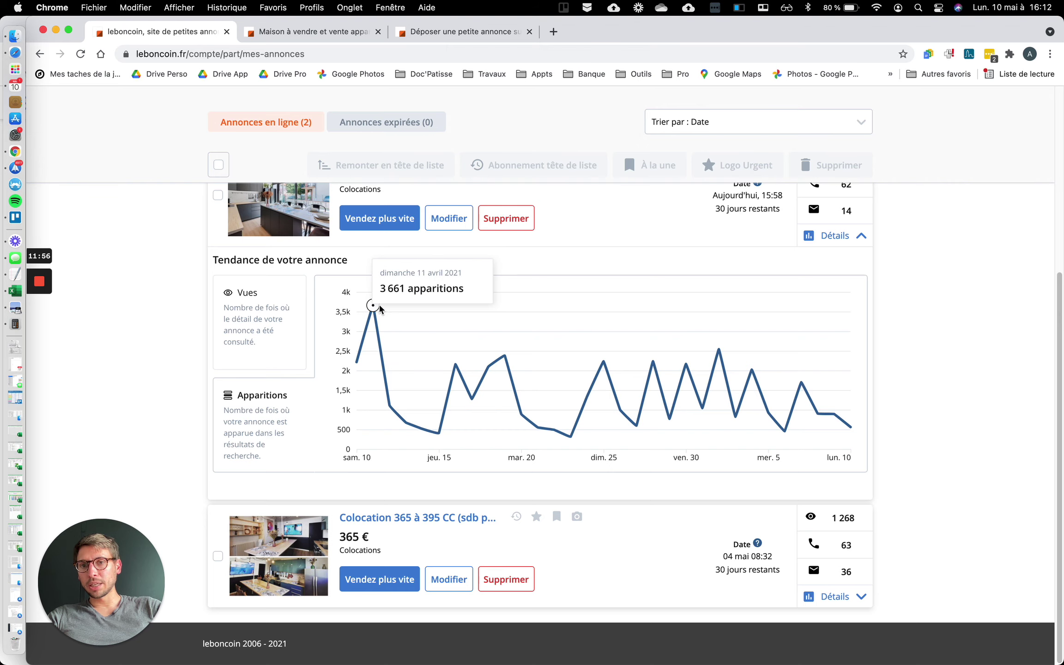
left_click(271, 334)
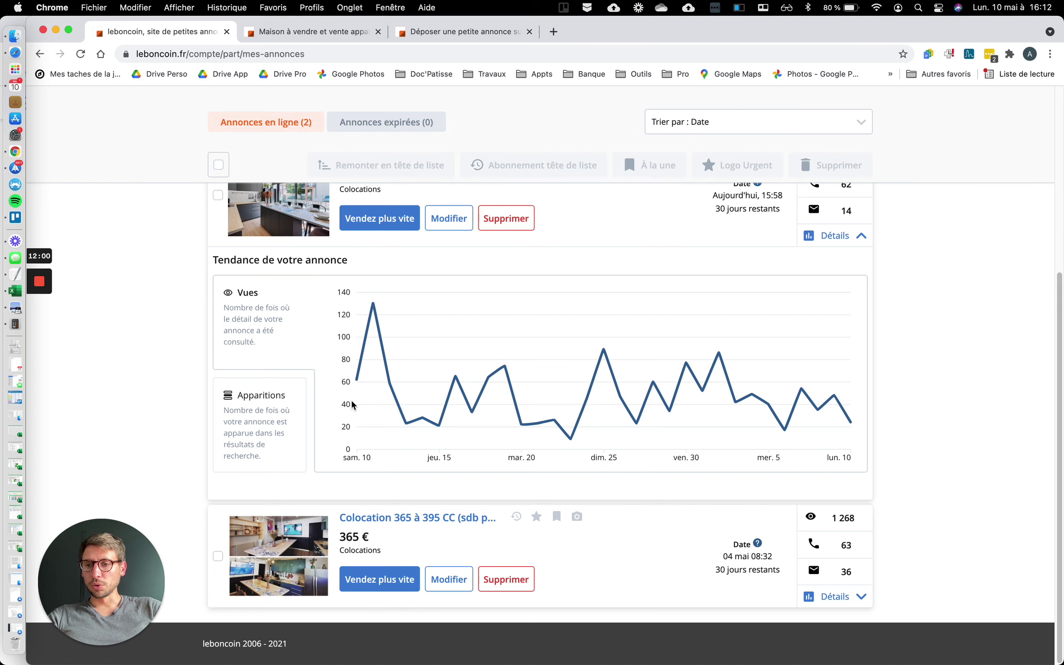
scroll(635, 418, "down", 2)
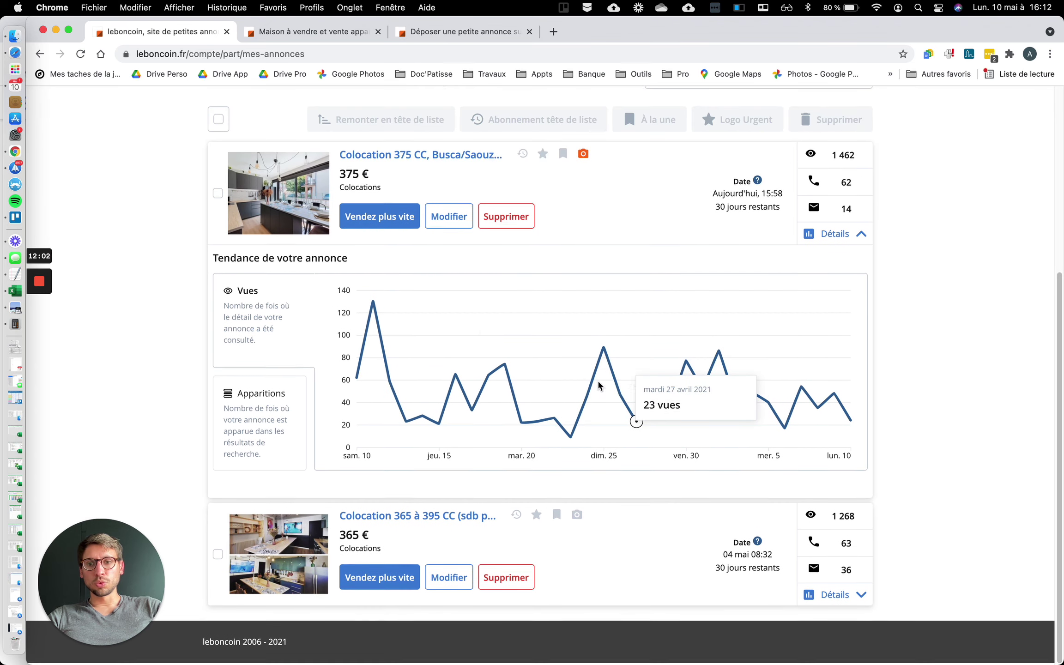
Expand the 365 à 395 CC listing's details and compare its Vues trend with that of the 375 CC listing
left_click_drag(861, 596, 283, 517)
left_click(262, 527)
left_click(268, 409)
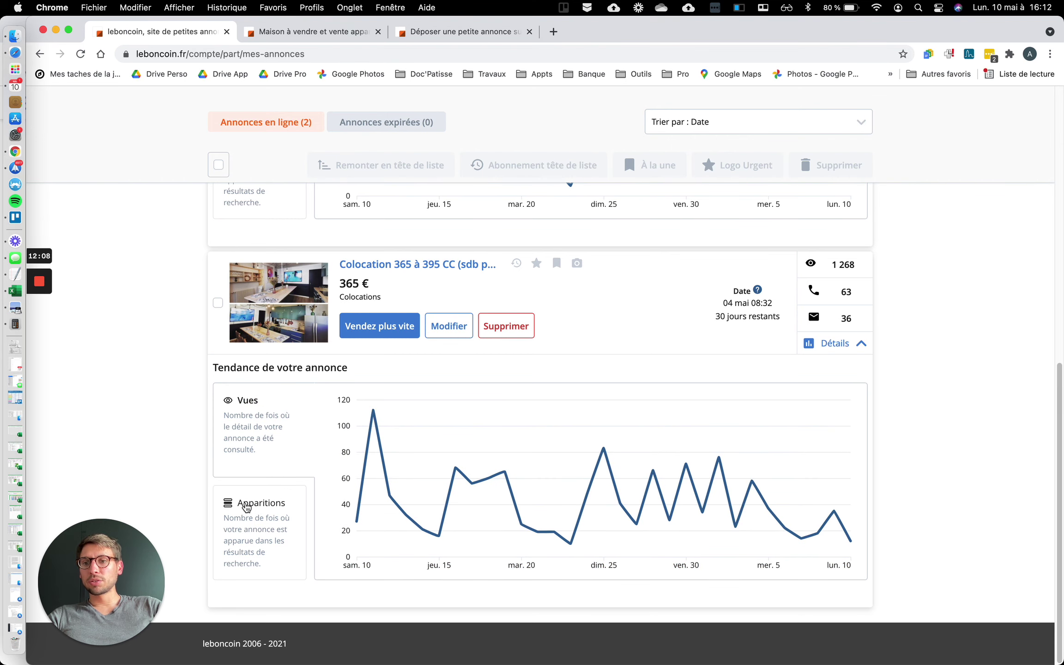
scroll(246, 505, "up", 6)
scroll(246, 507, "up", 1)
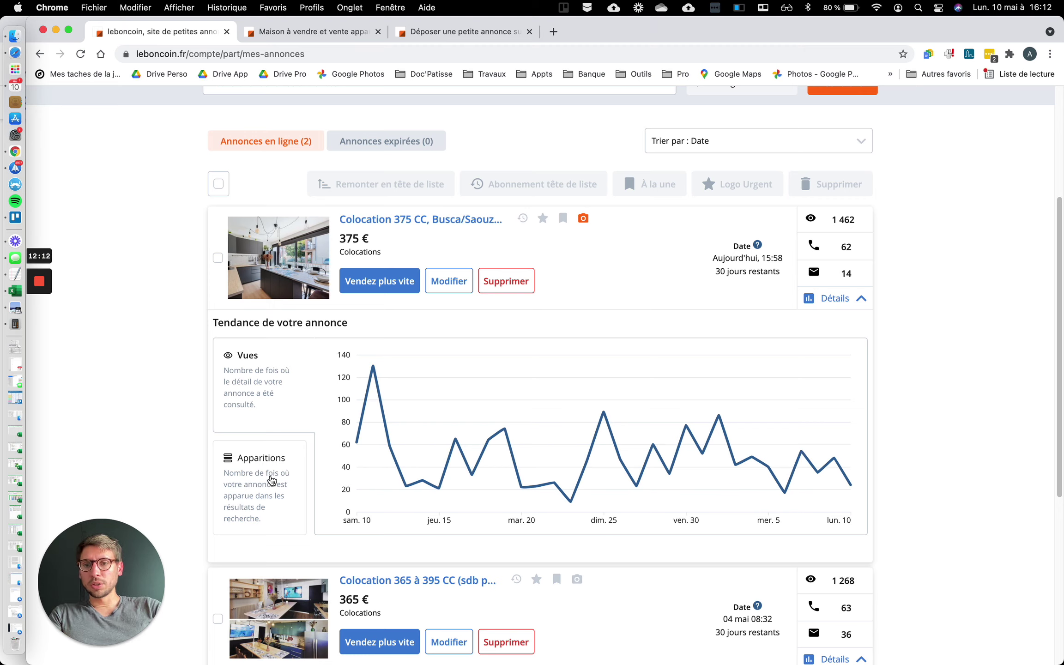
Recheck the 375 CC listing's daily Apparitions figures and switch its trend back to Vues
left_click(253, 489)
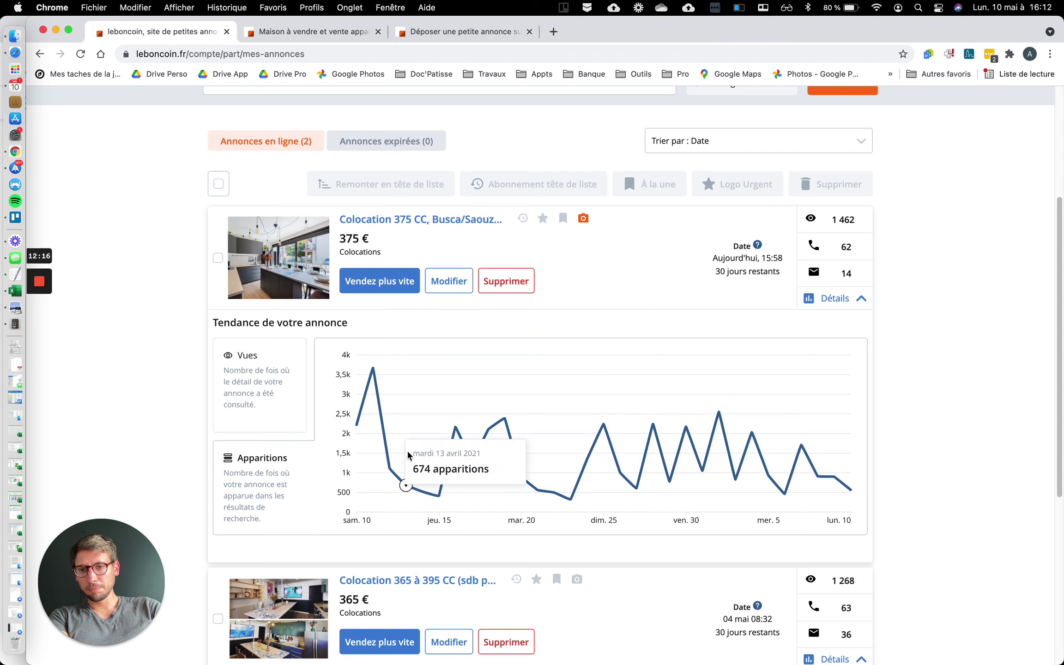
left_click(262, 398)
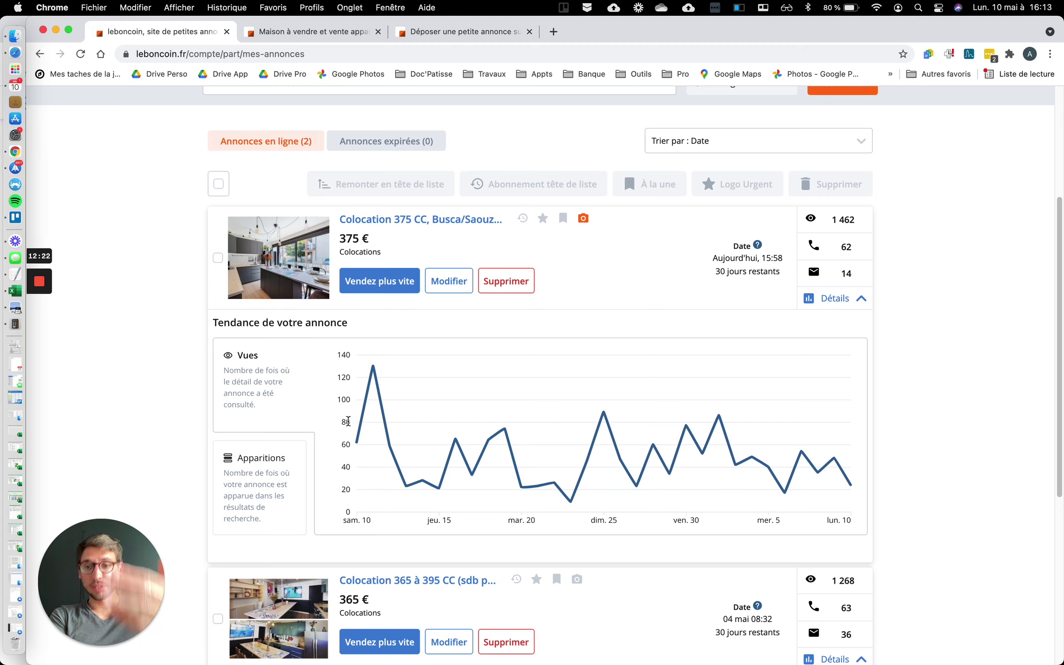
mouse_move(391, 432)
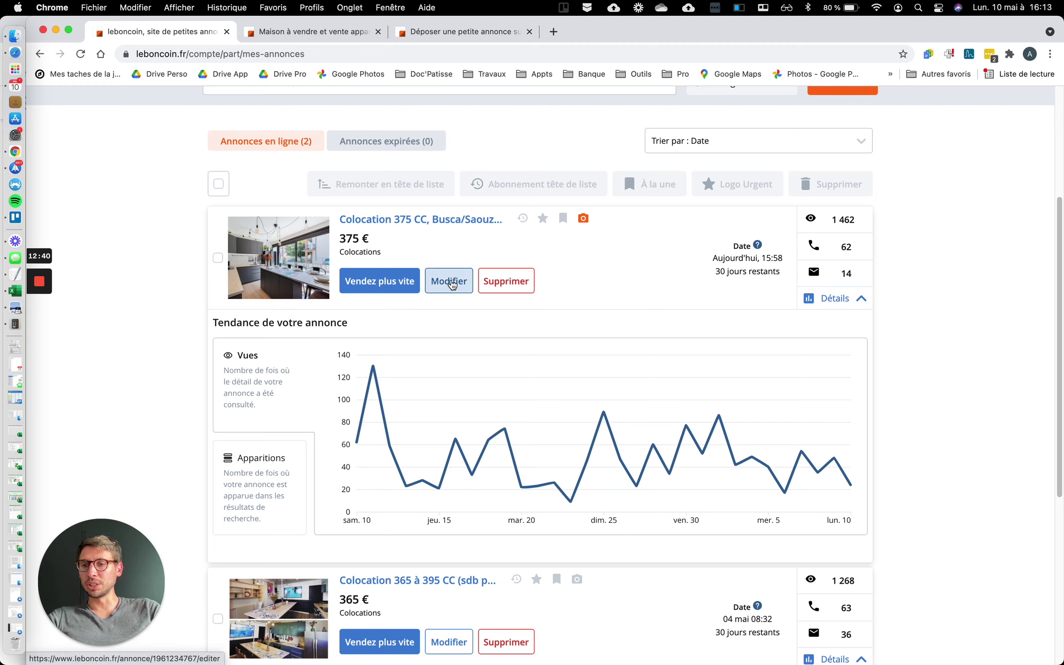
mouse_move(465, 459)
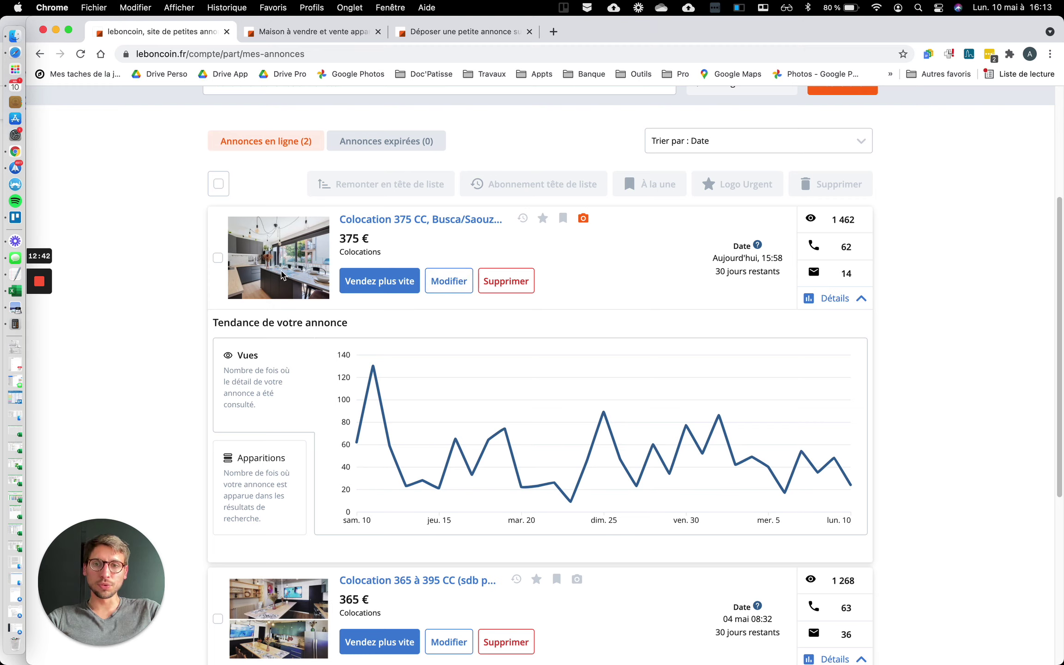